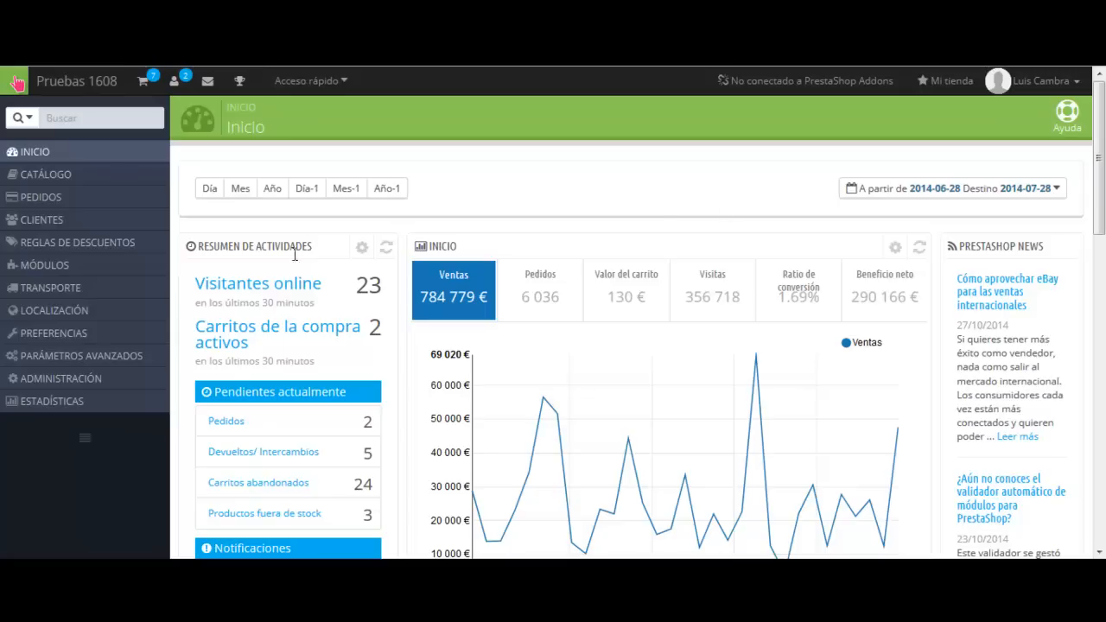
# Step: Create and save a new active zone named "España Peninsular" in the localization zones
pyautogui.moveTo(108, 315)
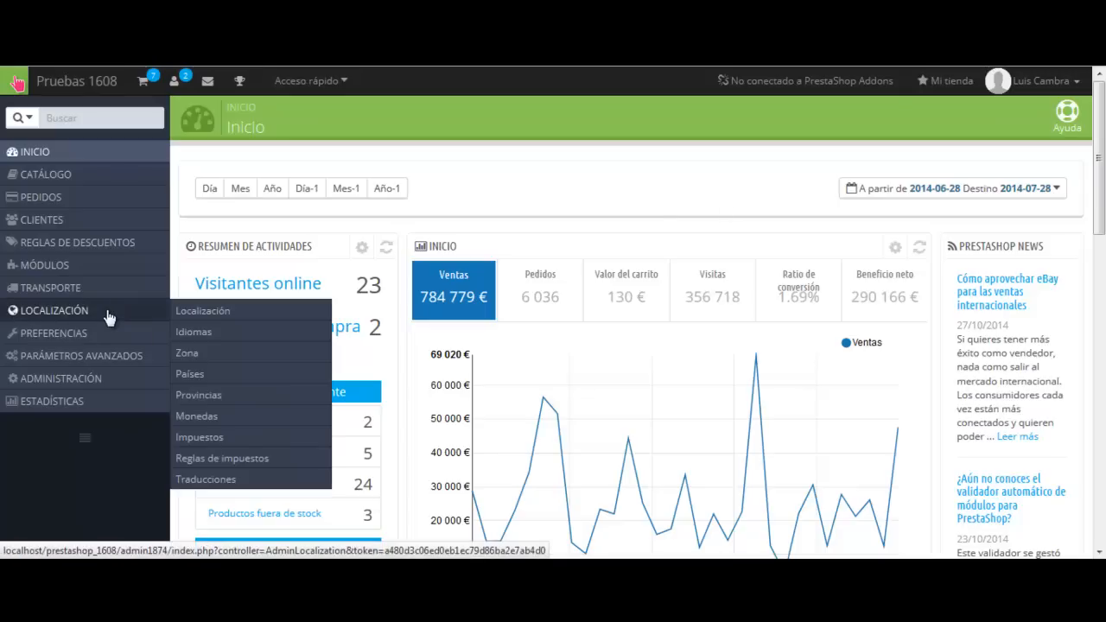
pyautogui.click(233, 366)
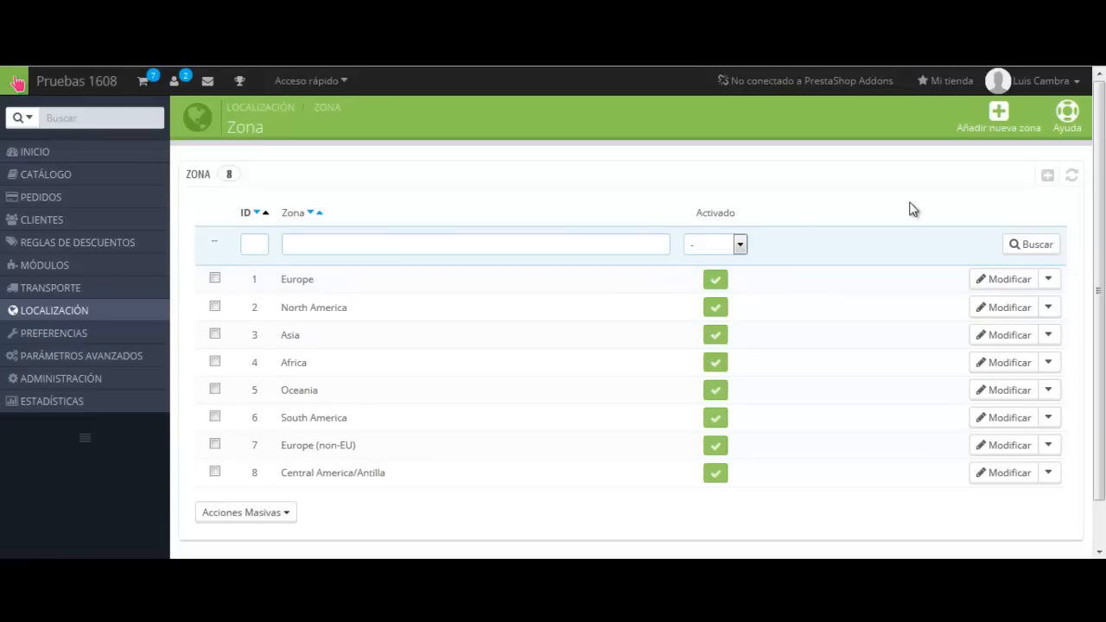
pyautogui.click(1049, 177)
pyautogui.click(581, 209)
pyautogui.write('Espa')
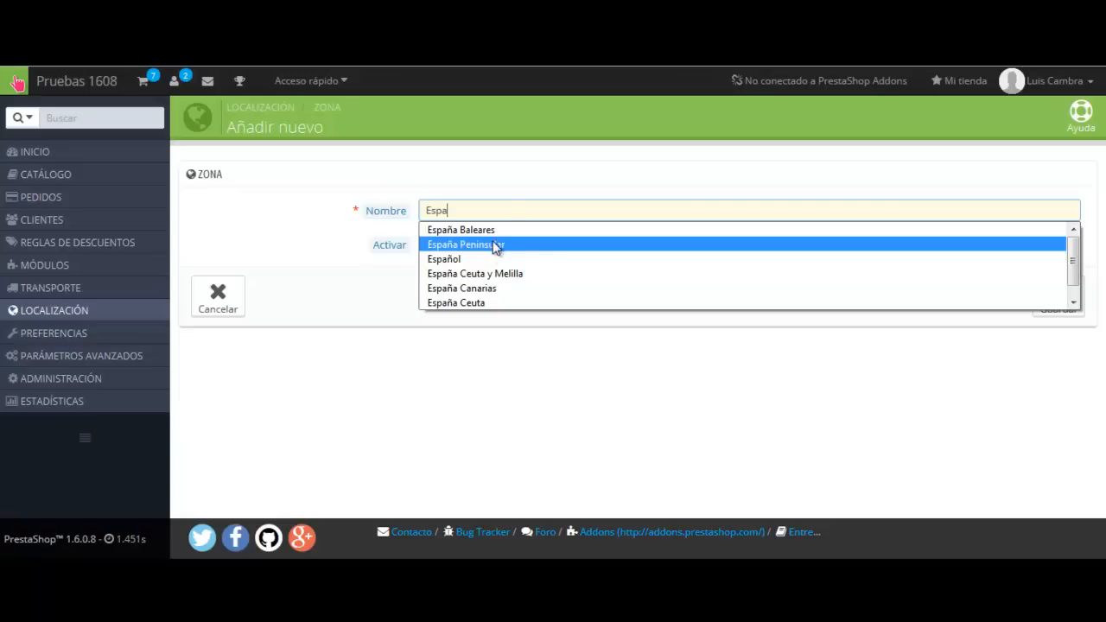
pyautogui.click(495, 247)
pyautogui.click(1056, 298)
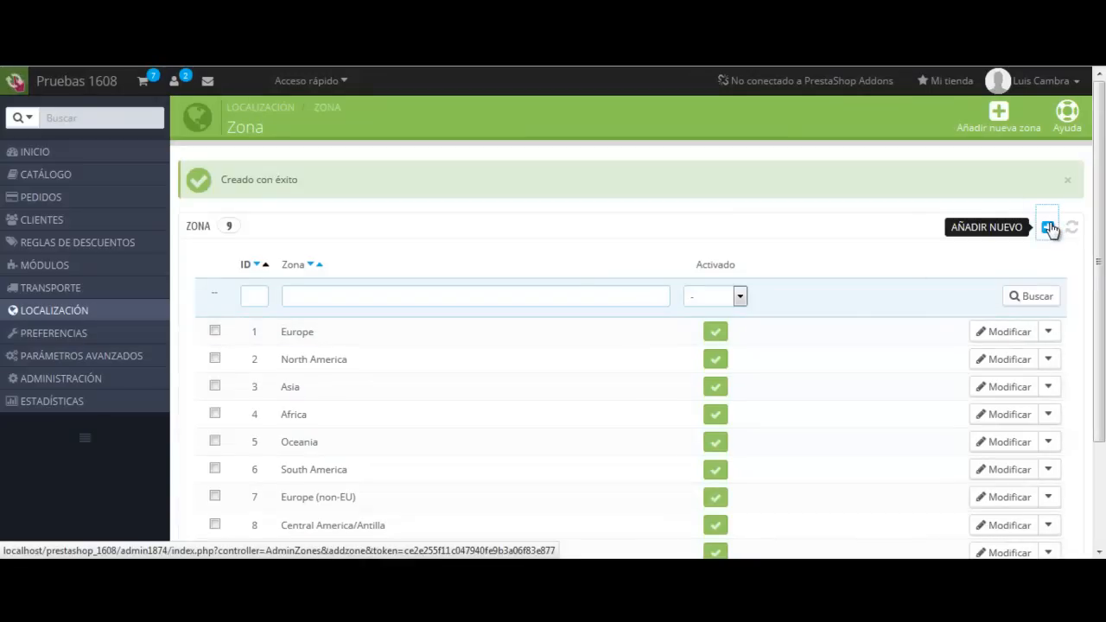
# Step: Add another active zone named "España Ceuta y Melilla", save it, and check the zone list
pyautogui.click(1048, 227)
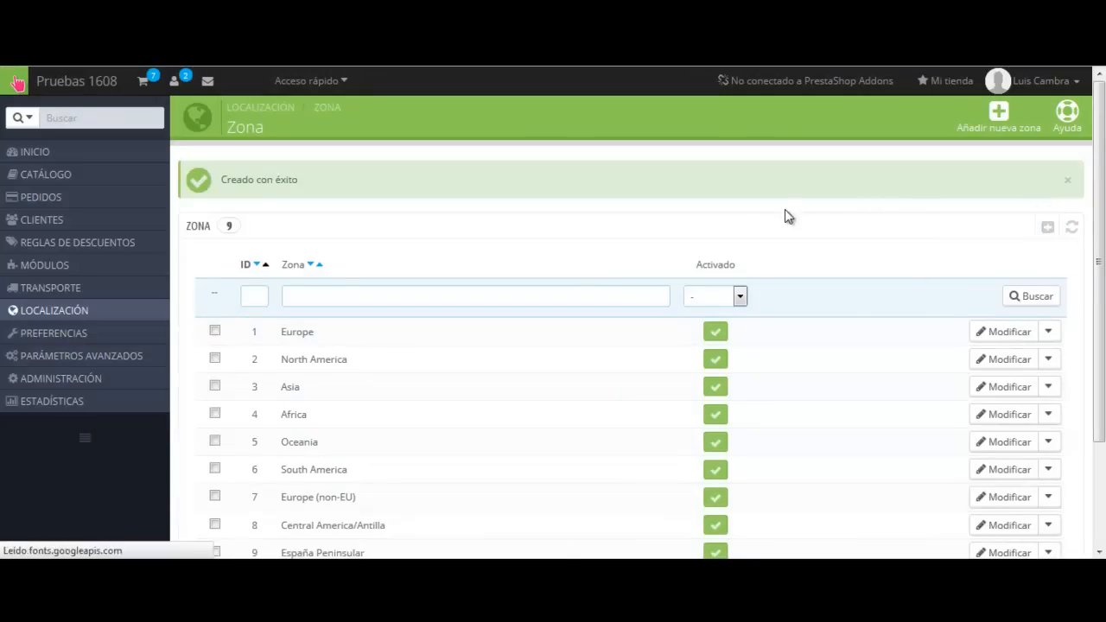
pyautogui.click(609, 209)
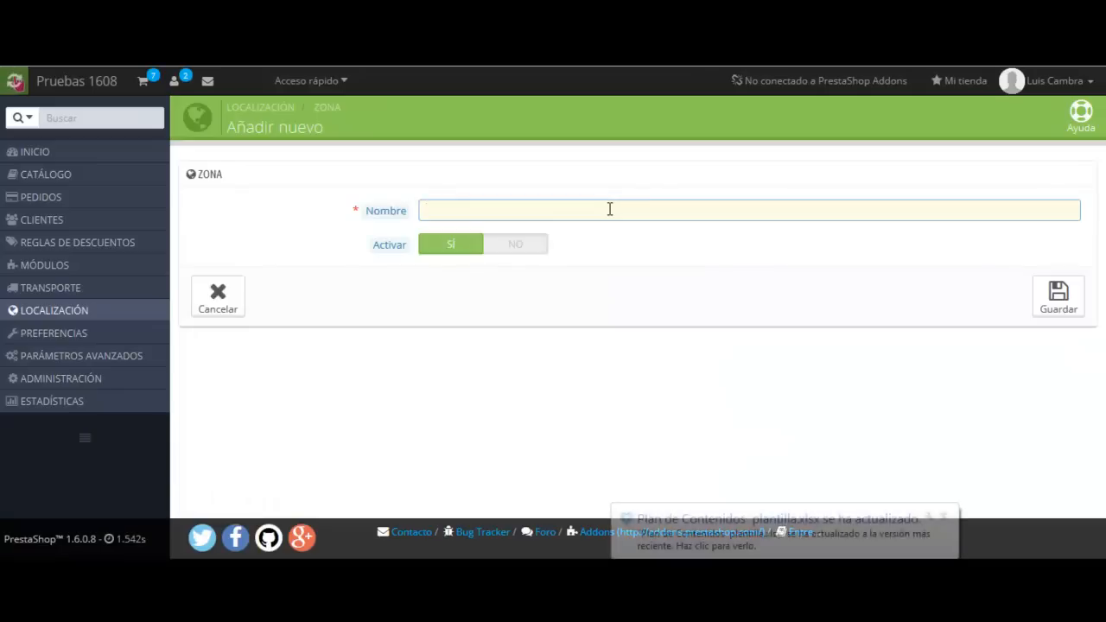
pyautogui.write('Espa')
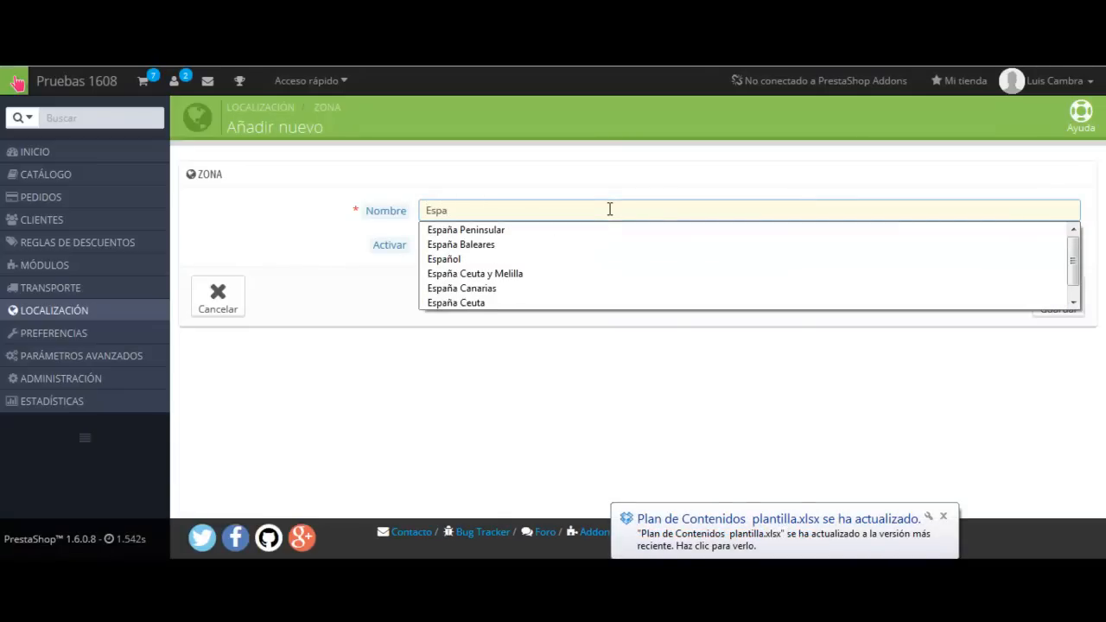
pyautogui.click(527, 271)
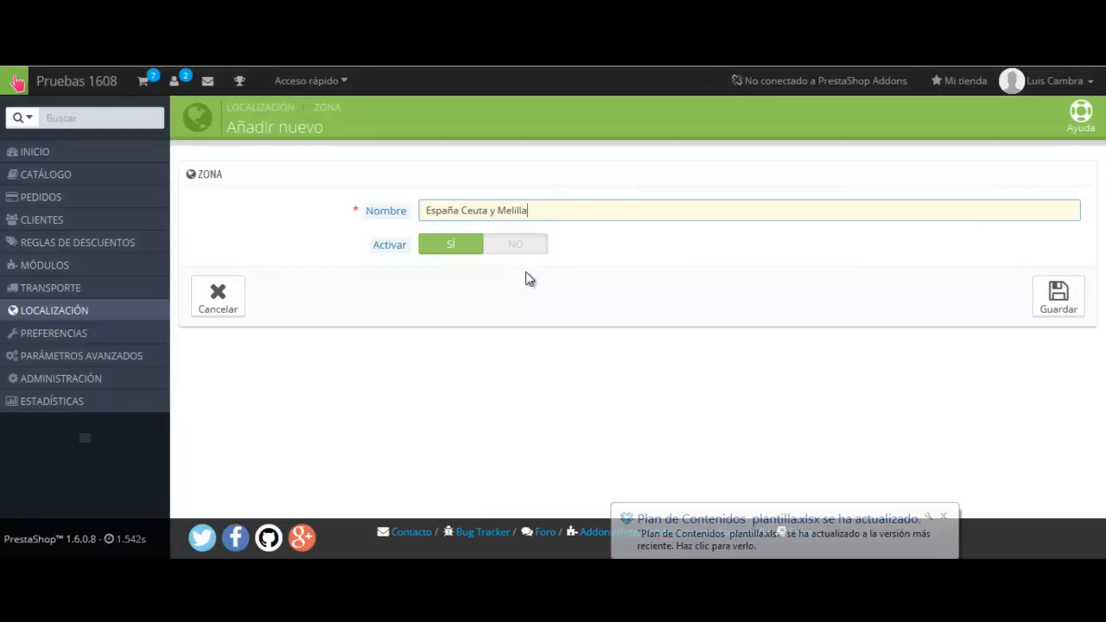
pyautogui.click(1062, 298)
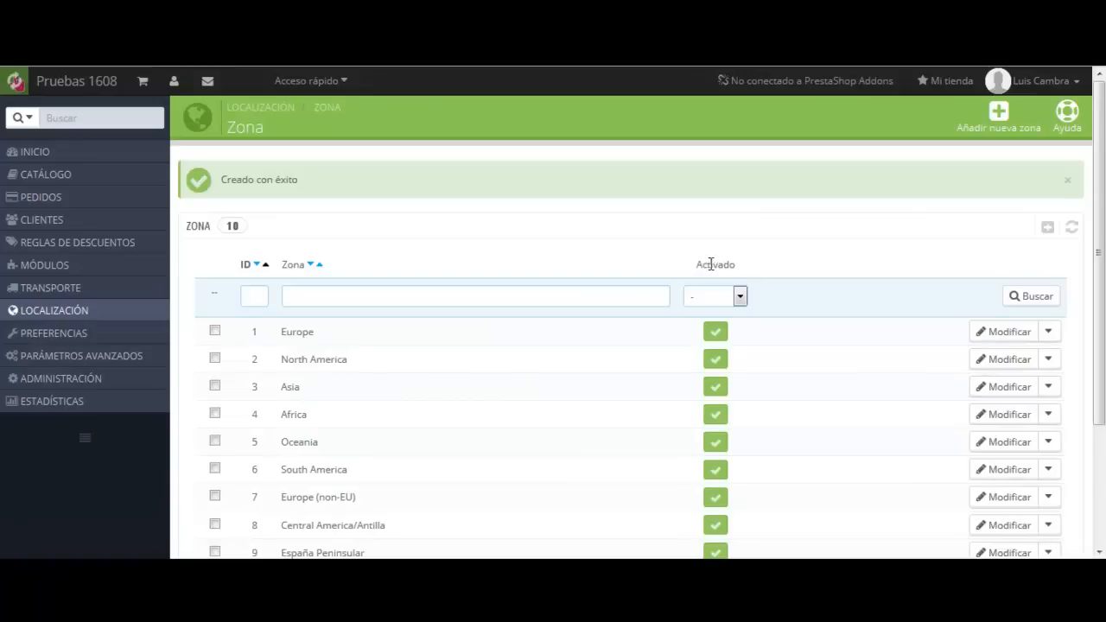
pyautogui.scroll(-3, 635, 268)
pyautogui.scroll(-2, 630, 266)
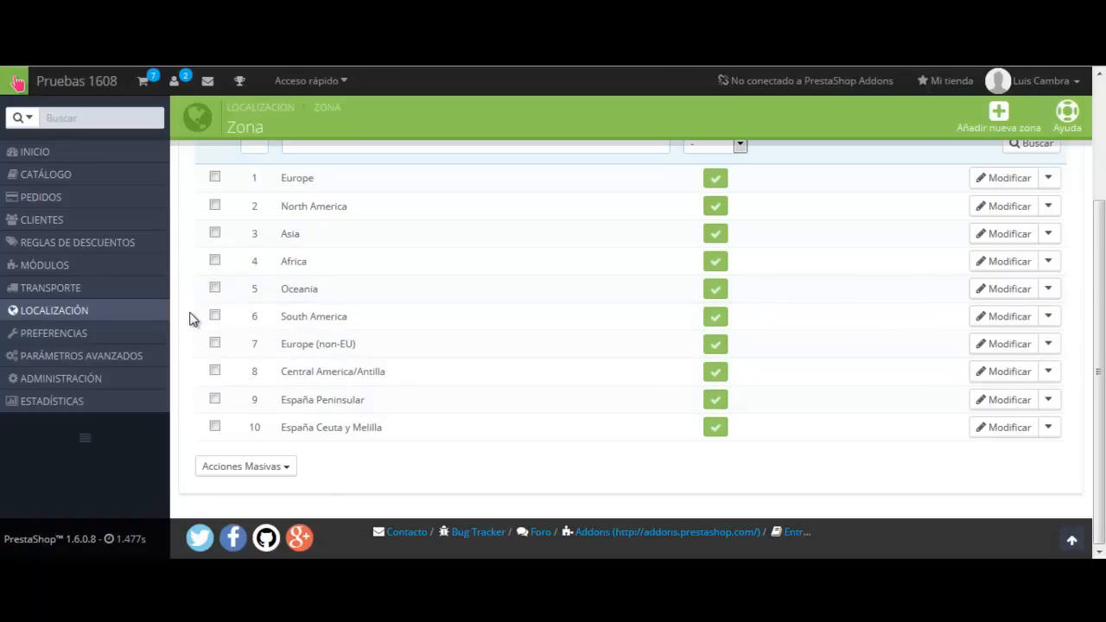
# Step: Assign the country España to the zone España Peninsular and save the country
pyautogui.moveTo(89, 311)
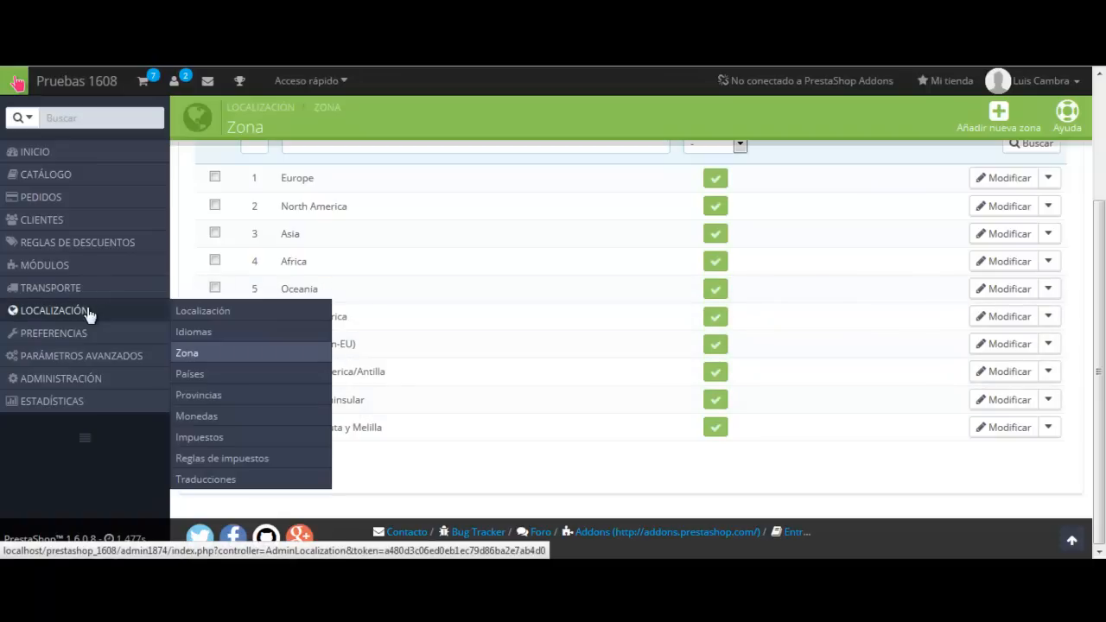
pyautogui.click(222, 376)
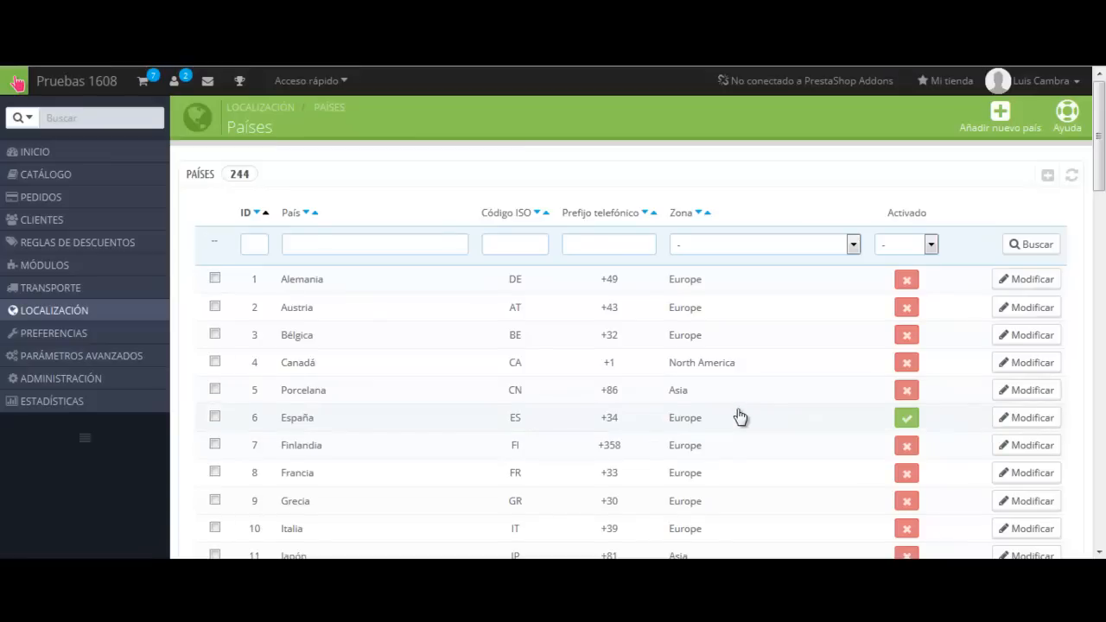
pyautogui.click(1028, 418)
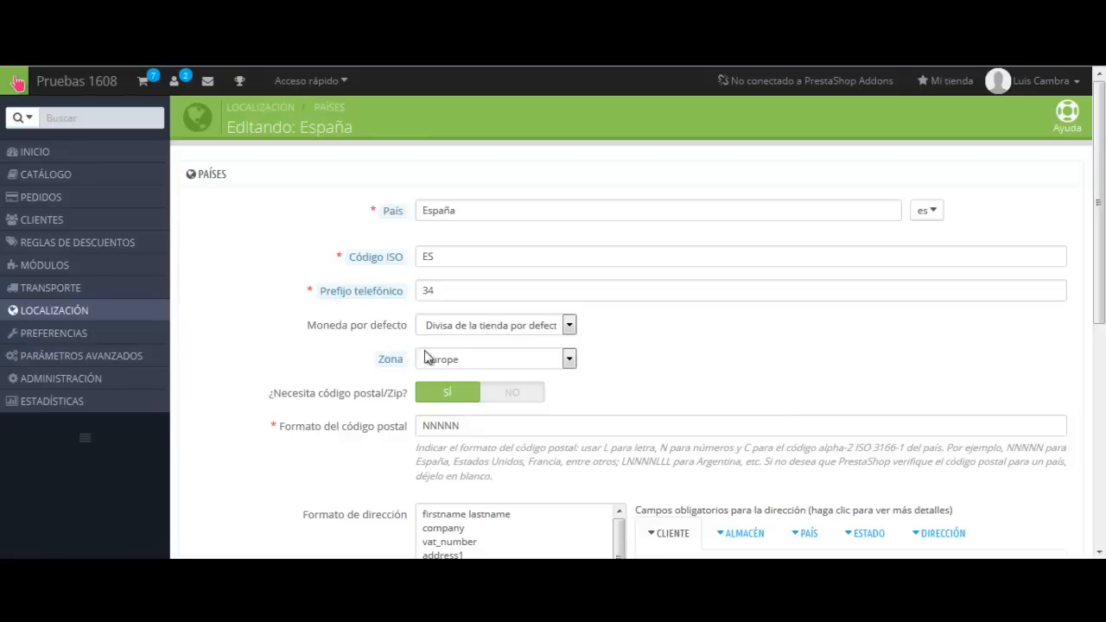
pyautogui.click(569, 360)
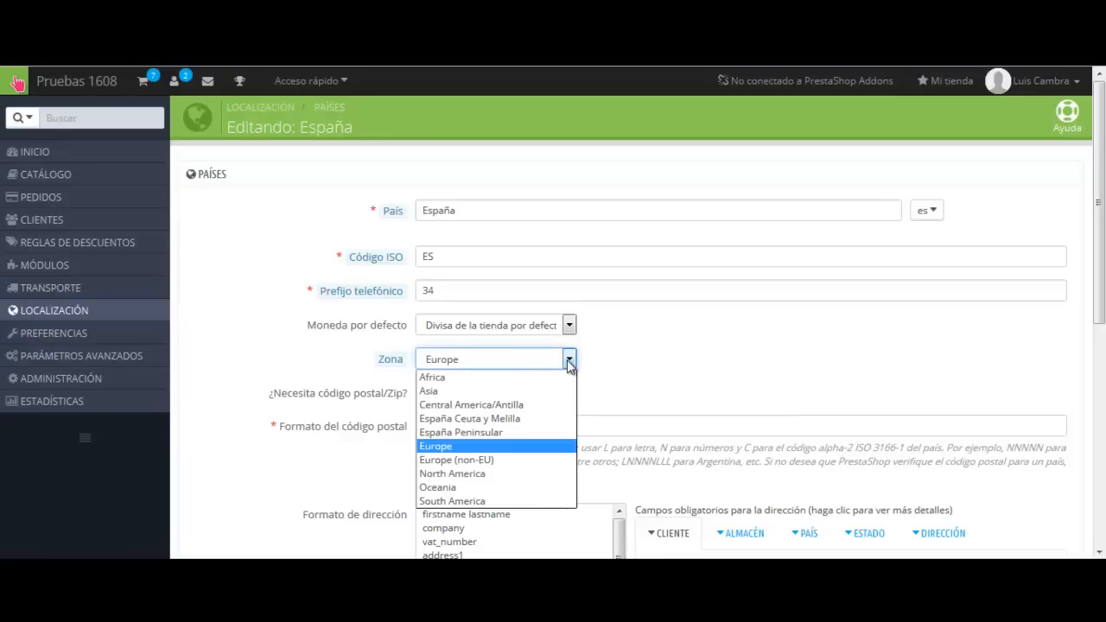
pyautogui.click(509, 431)
pyautogui.scroll(-5, 700, 337)
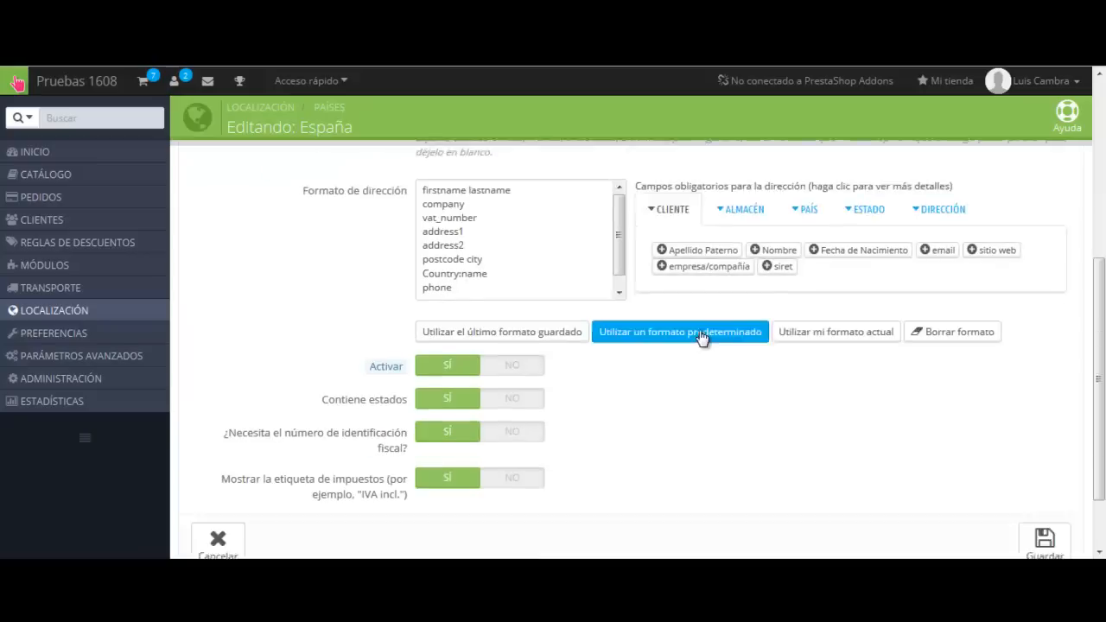
pyautogui.click(1035, 478)
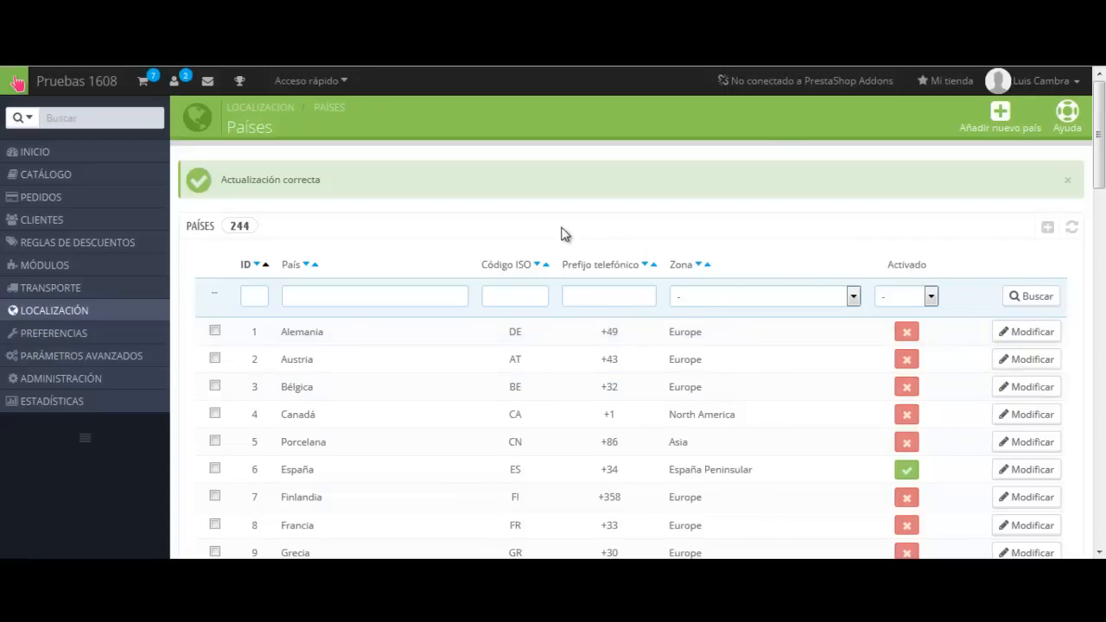
# Step: Open the last page of the provinces list and review the zones assigned to the Spanish provinces
pyautogui.moveTo(138, 314)
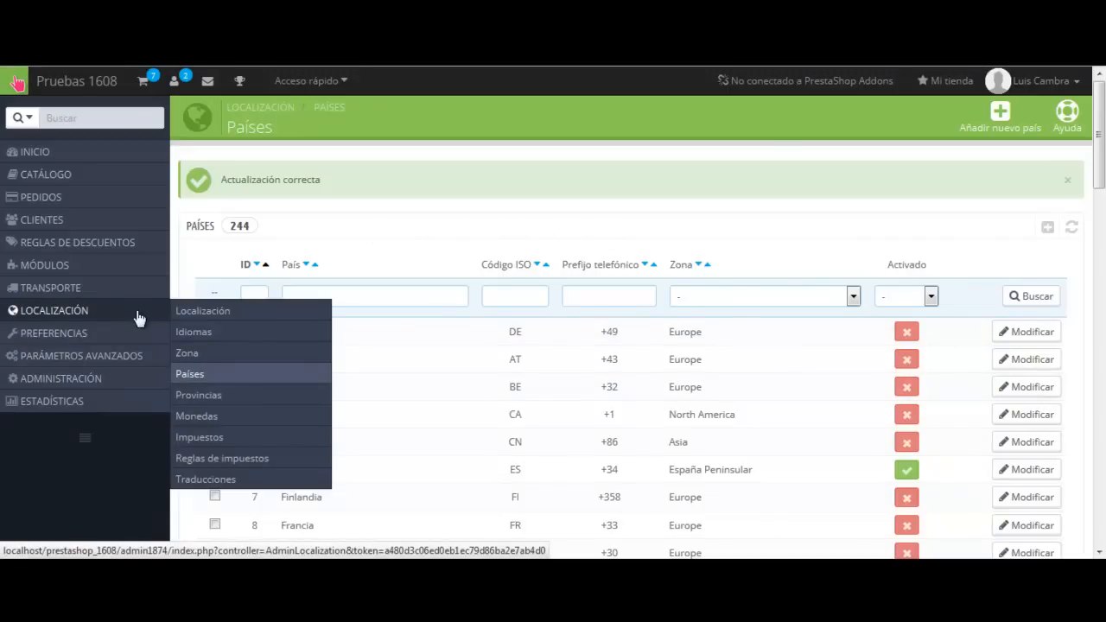
pyautogui.click(240, 399)
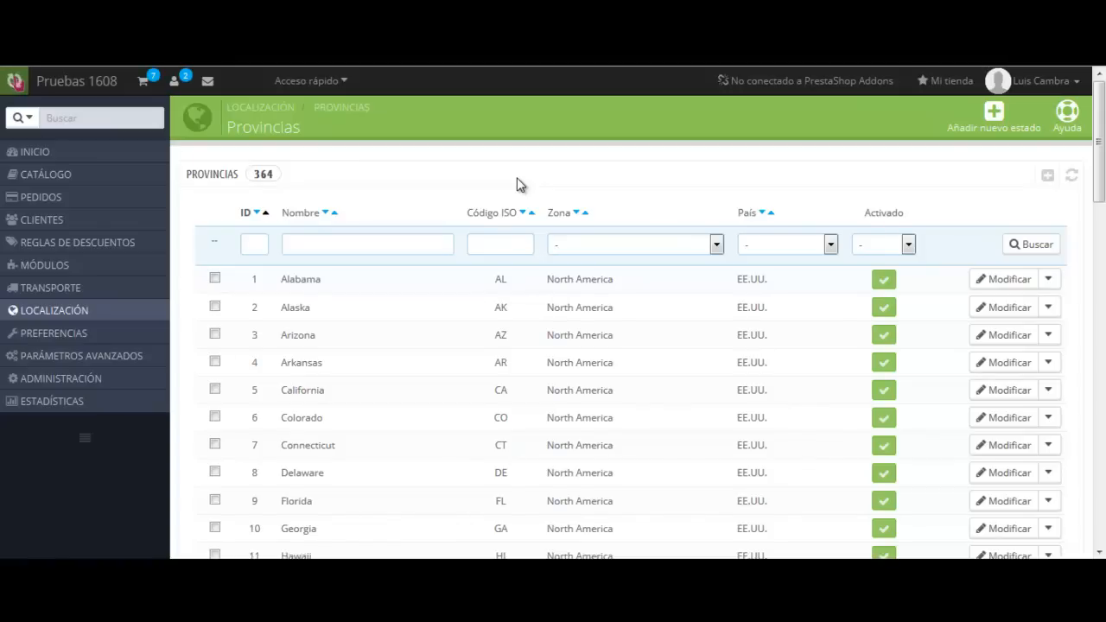
pyautogui.scroll(-8, 517, 184)
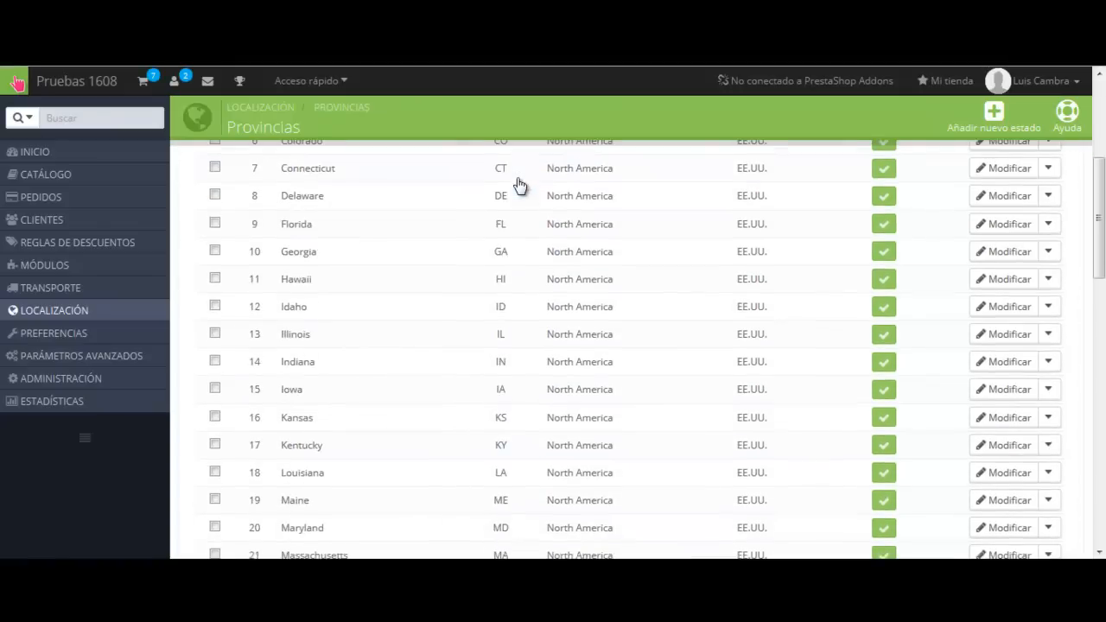
pyautogui.scroll(-6, 585, 285)
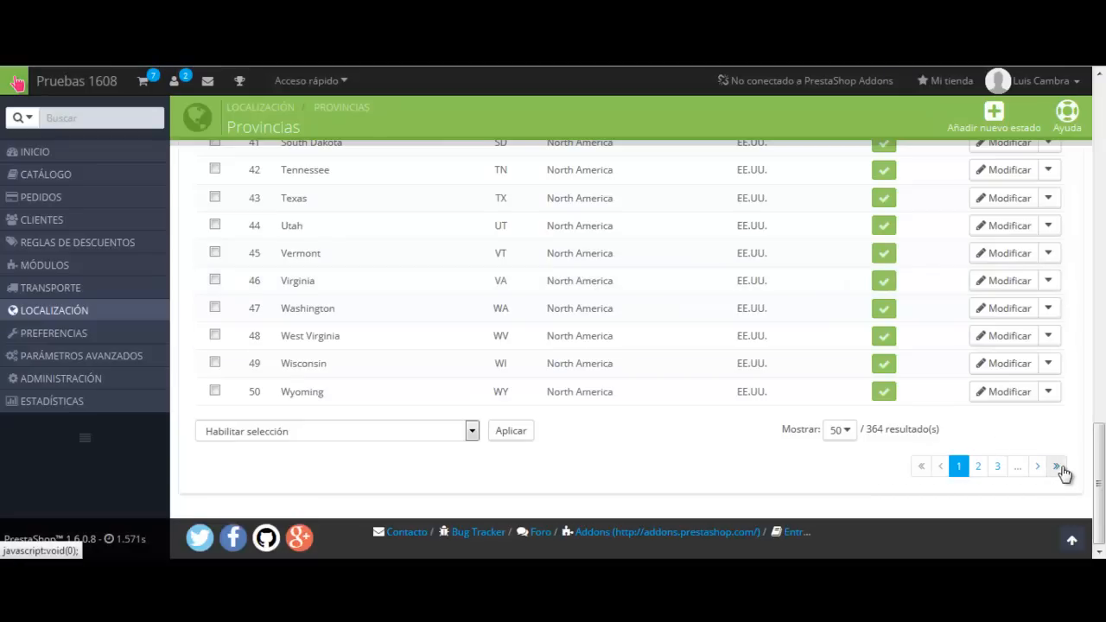
pyautogui.click(1058, 467)
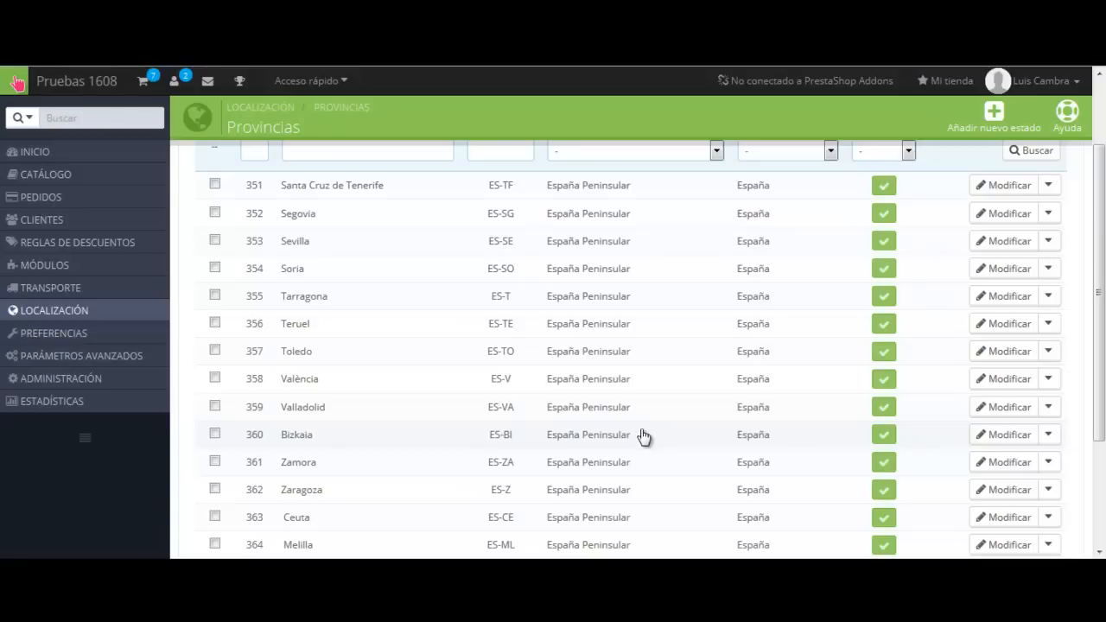
pyautogui.scroll(2, 700, 311)
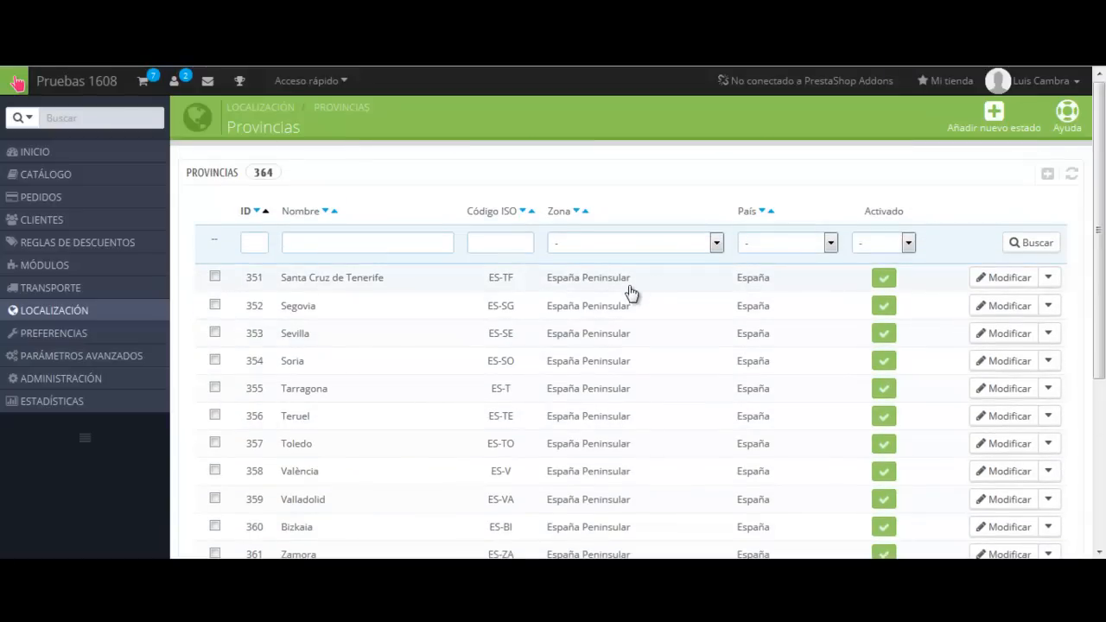
pyautogui.scroll(-2, 626, 287)
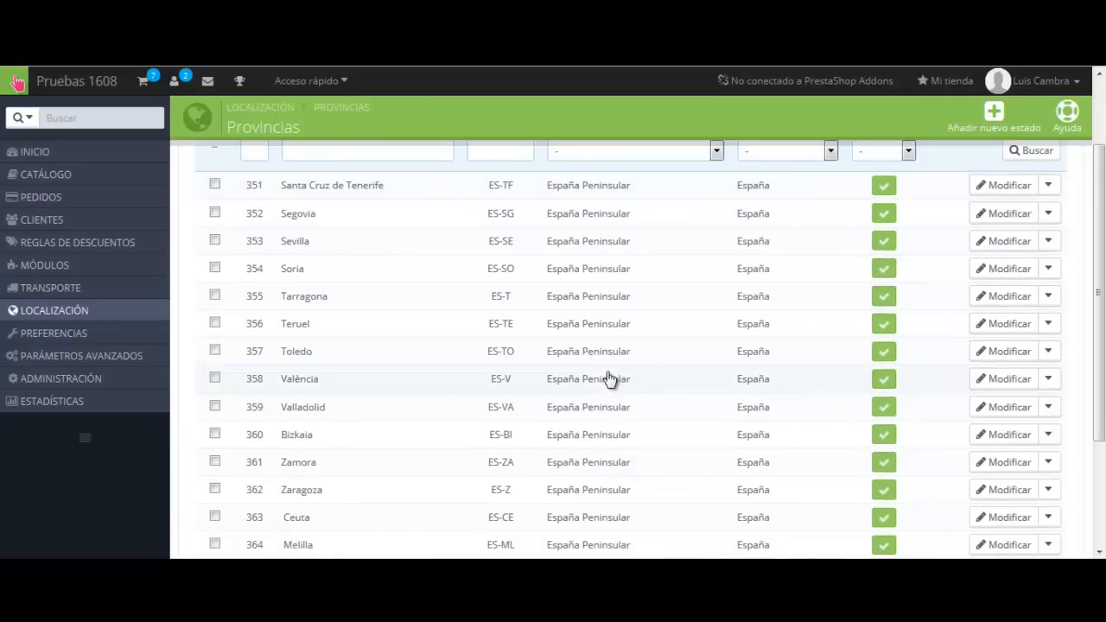
pyautogui.scroll(2, 610, 279)
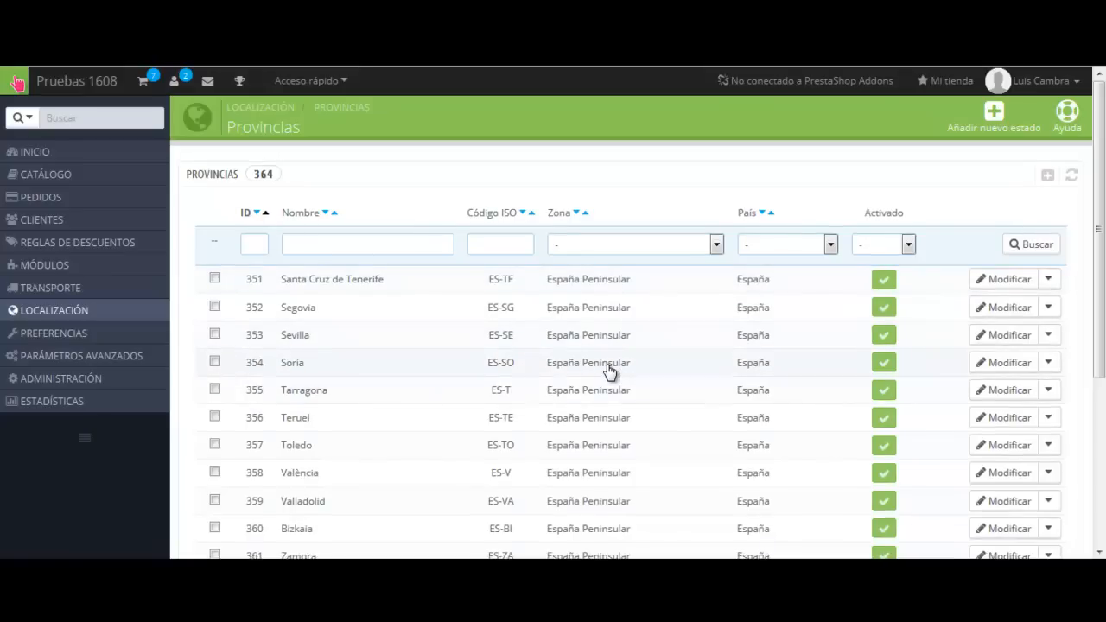
pyautogui.scroll(-1, 610, 372)
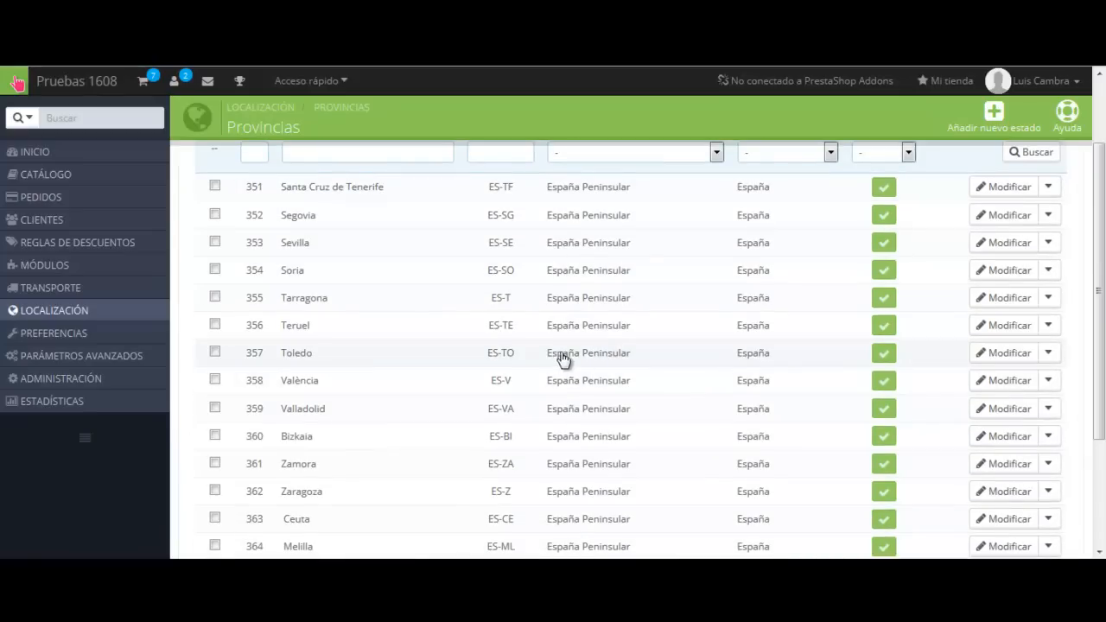
pyautogui.scroll(-1, 611, 363)
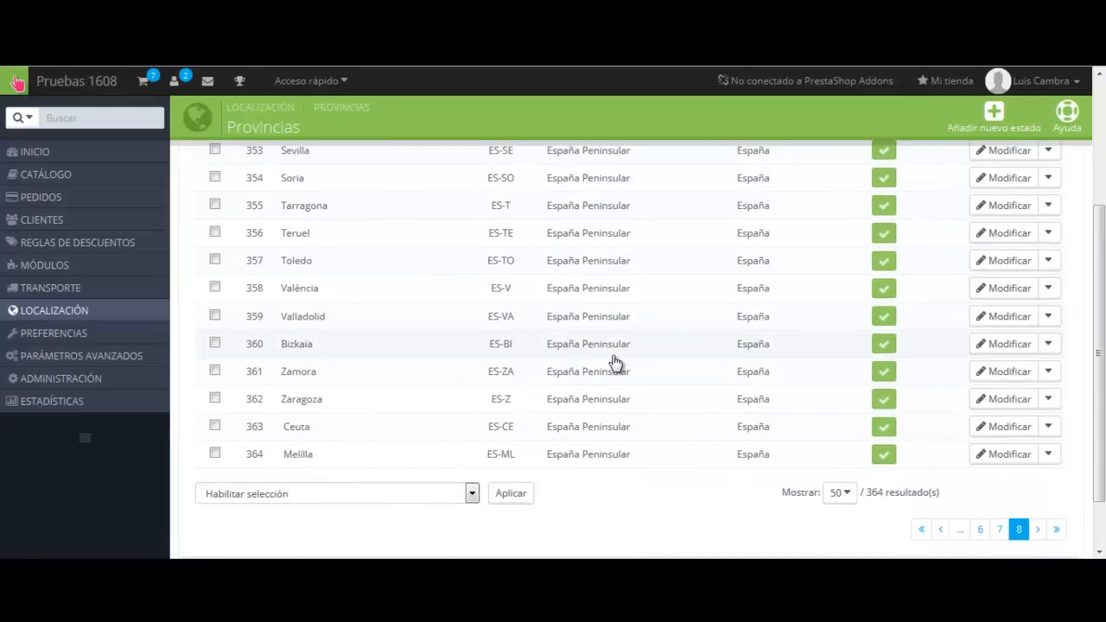
# Step: Open the provinces Ceuta and Melilla for editing, each in its own browser tab
pyautogui.rightClick(1007, 430)
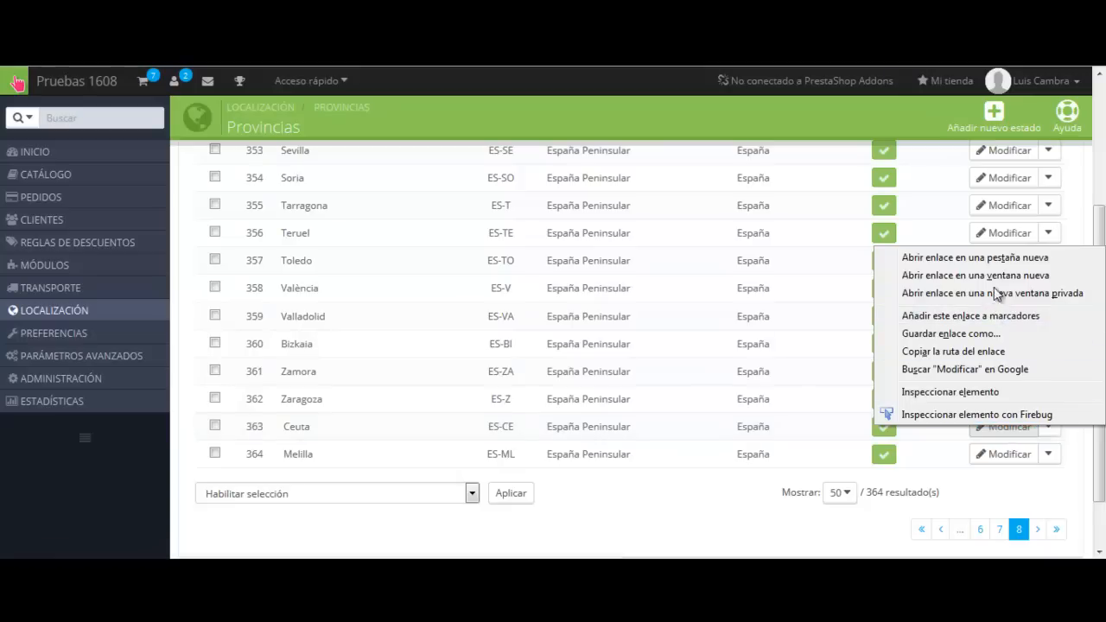
pyautogui.press('Escape')
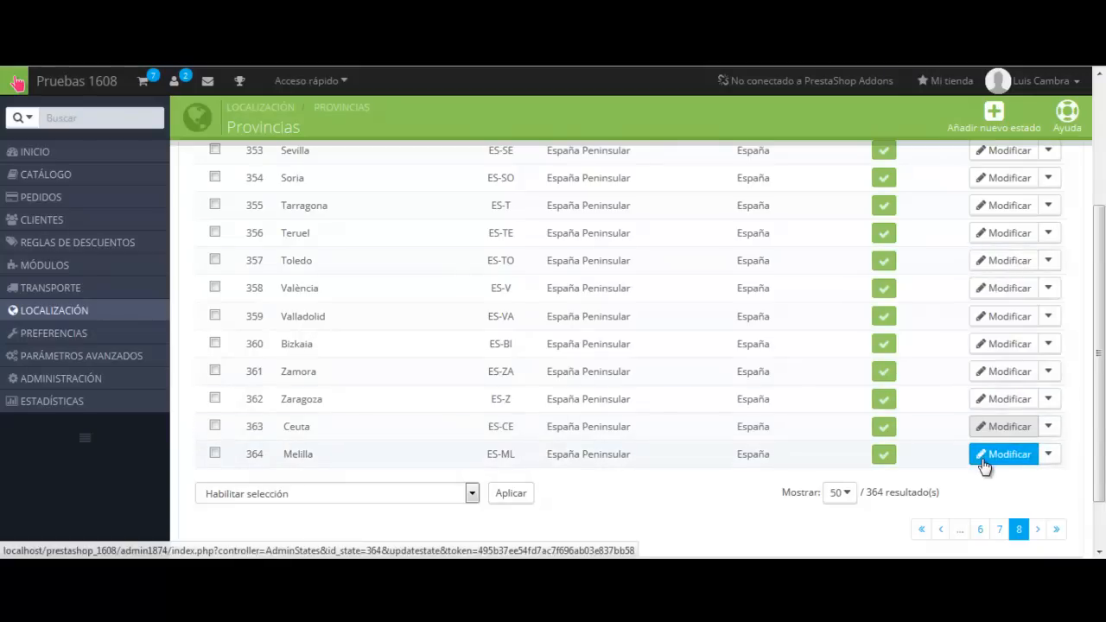
pyautogui.rightClick(983, 455)
pyautogui.click(1000, 284)
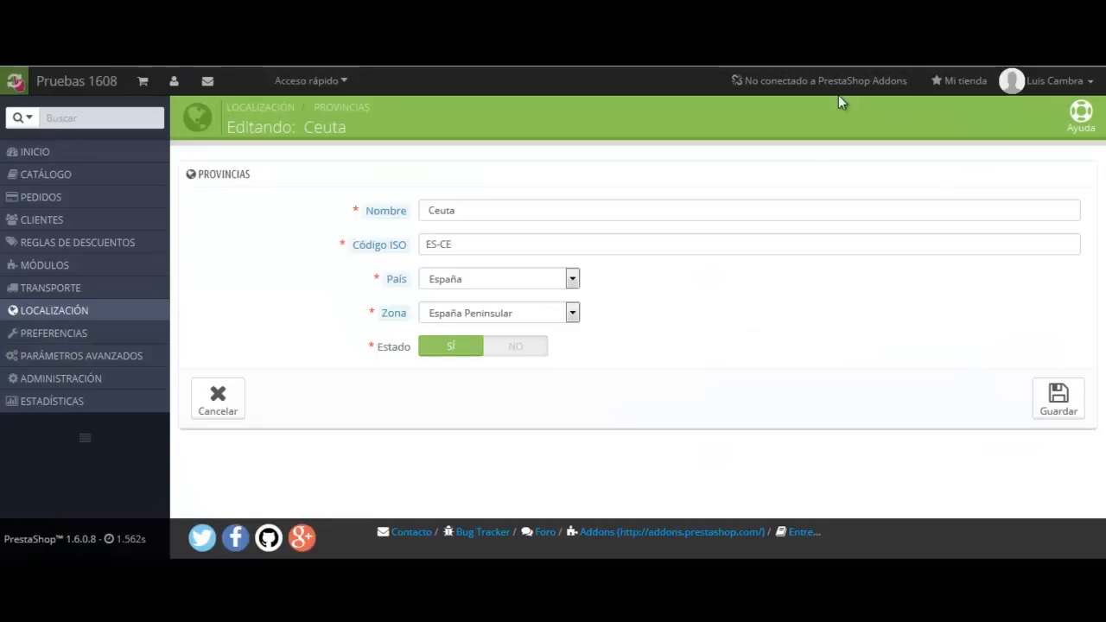
# Step: Change the zone of the province Ceuta to España Ceuta y Melilla and save it
pyautogui.click(570, 316)
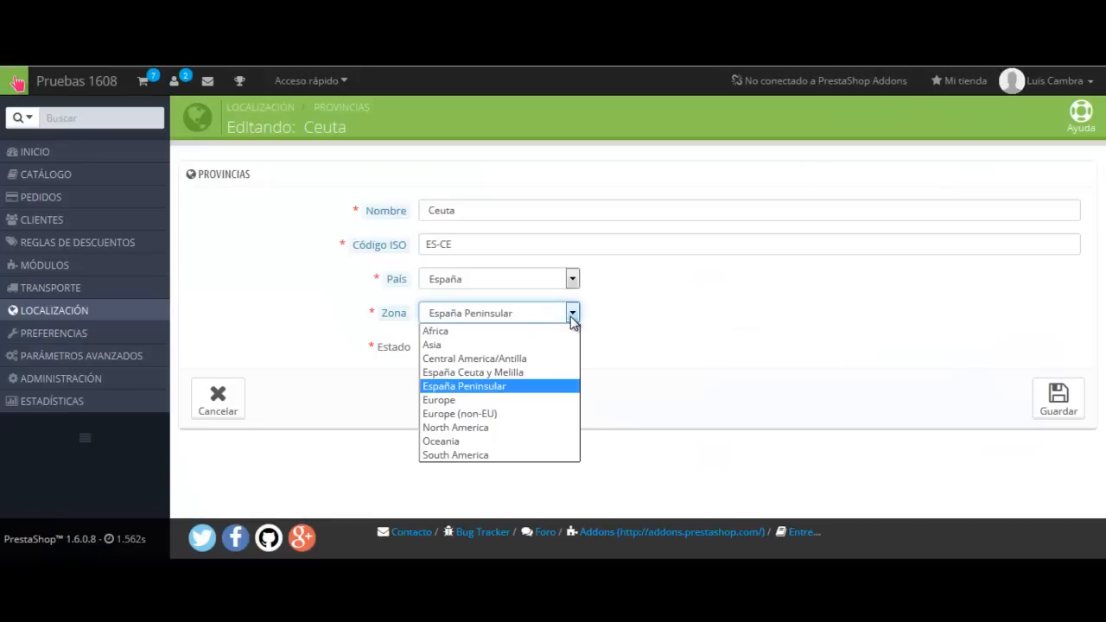
pyautogui.click(530, 375)
pyautogui.click(1057, 397)
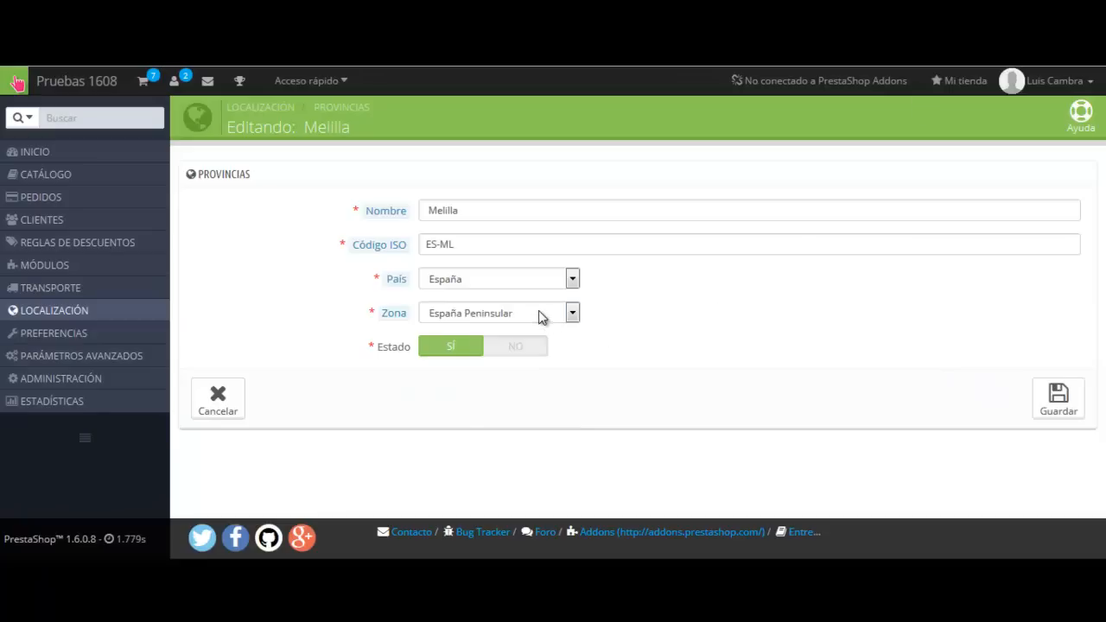
# Step: Assign Melilla to the zone España Ceuta y Melilla, save it, and check the last page of provinces
pyautogui.click(542, 316)
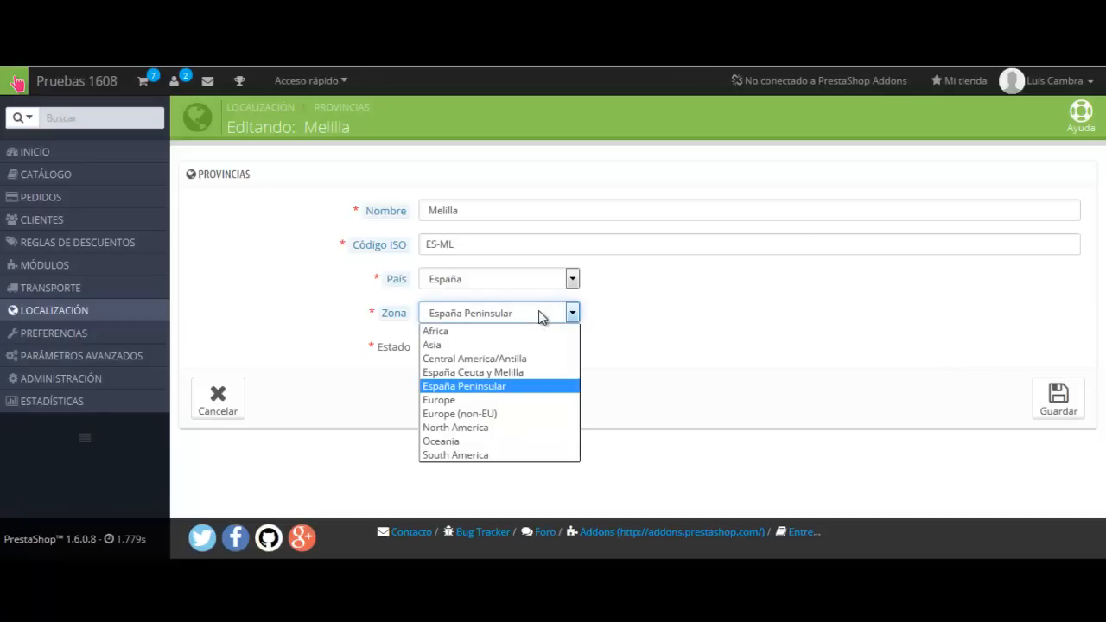
pyautogui.click(519, 373)
pyautogui.click(1058, 398)
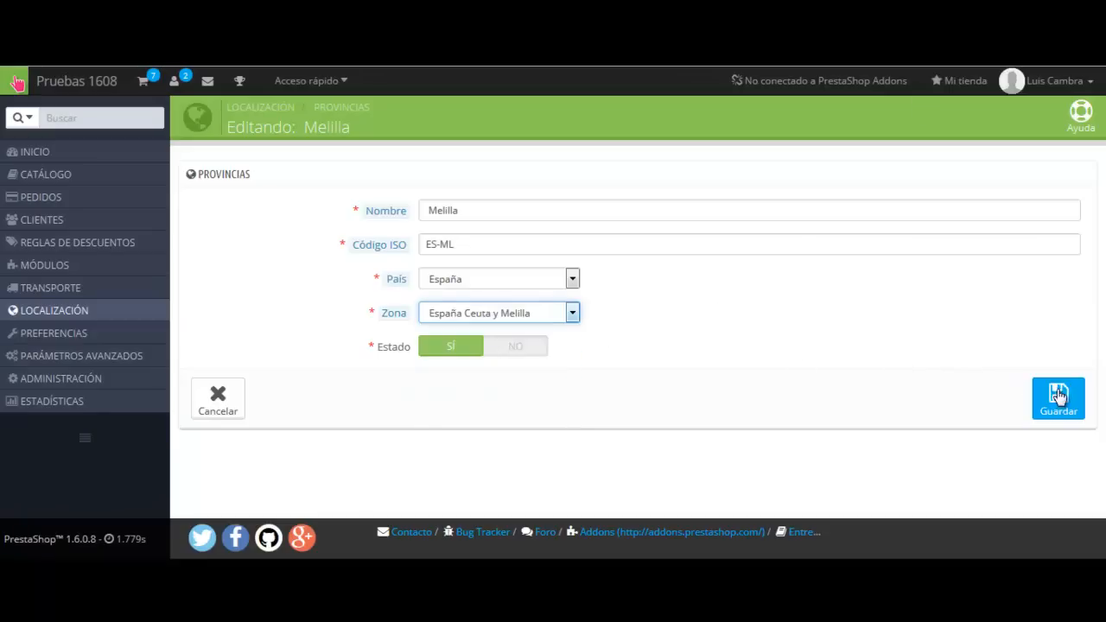
pyautogui.scroll(-15, 632, 284)
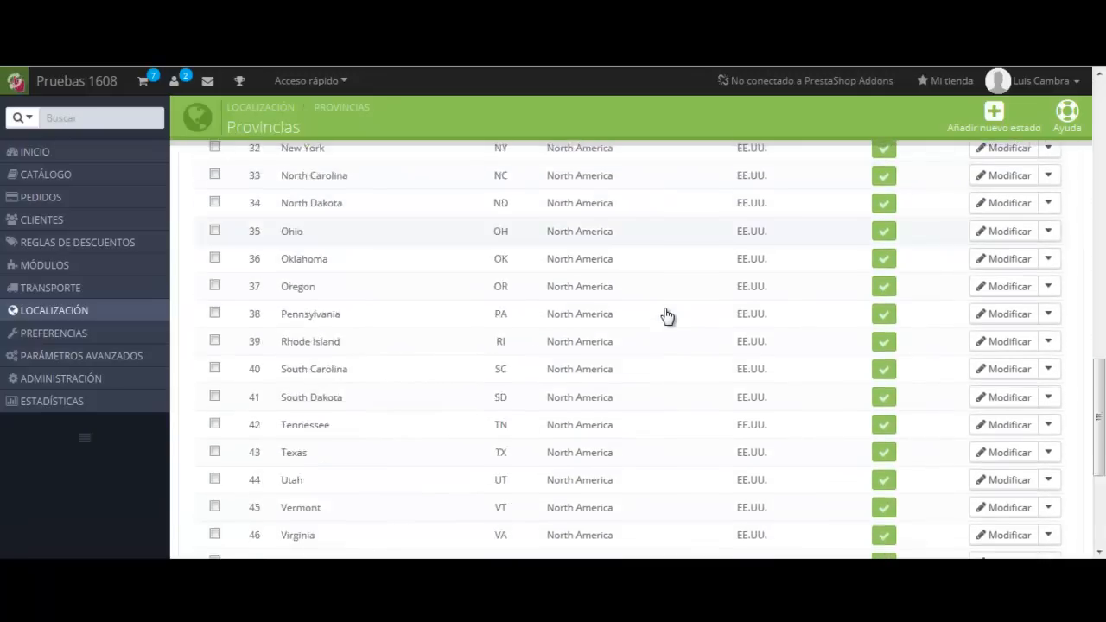
pyautogui.click(1056, 468)
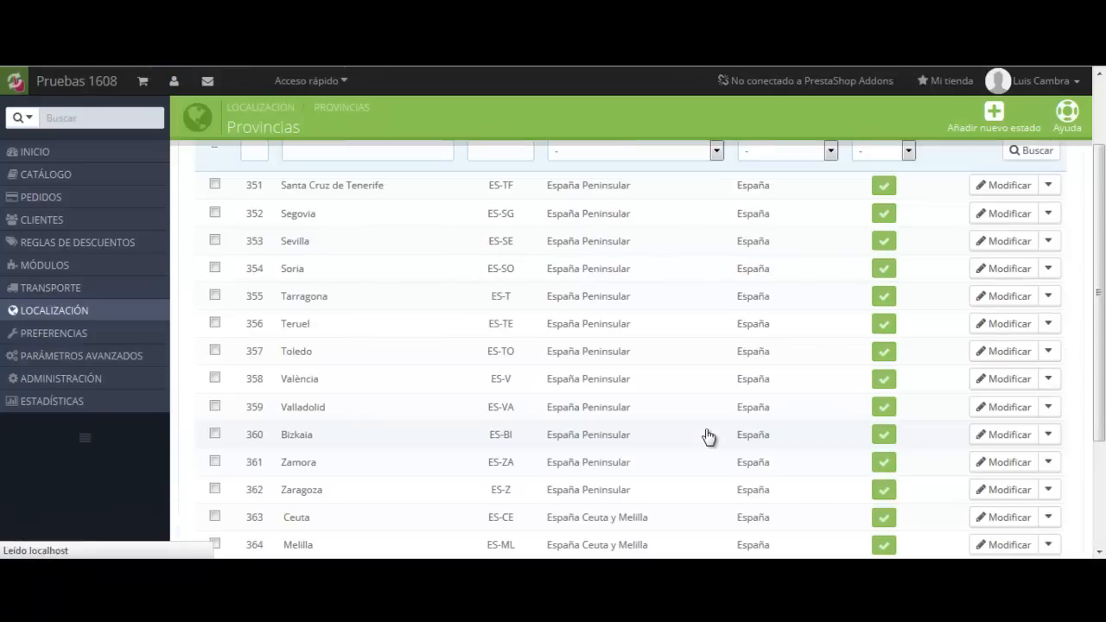
# Step: Open the carriers list, review the options for adding a carrier, and start creating a new custom carrier
pyautogui.scroll(-3, 708, 435)
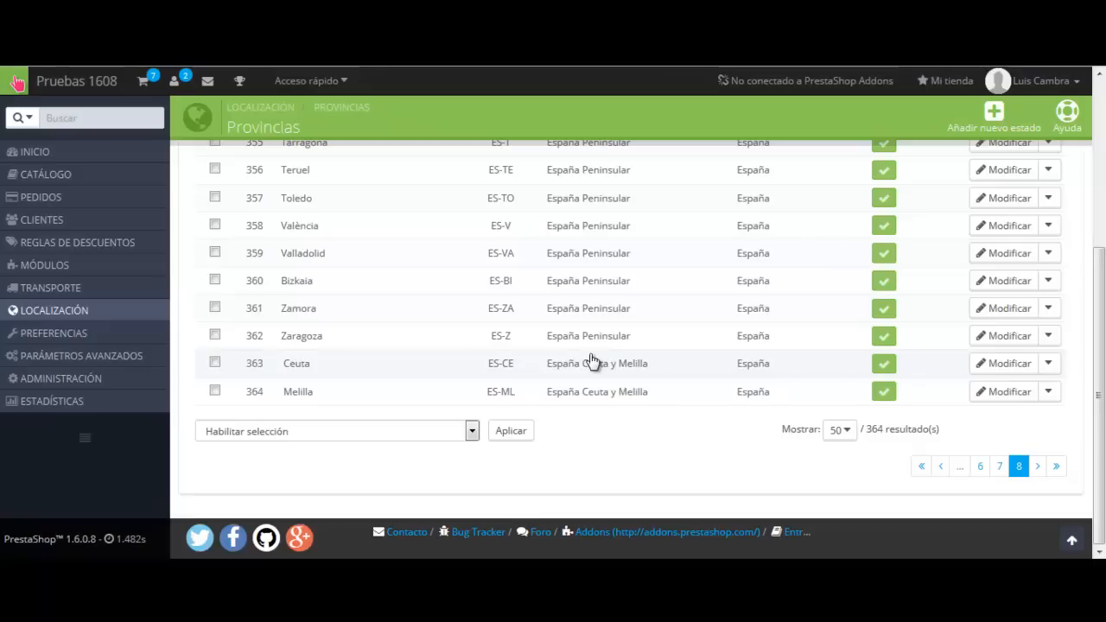
pyautogui.moveTo(124, 294)
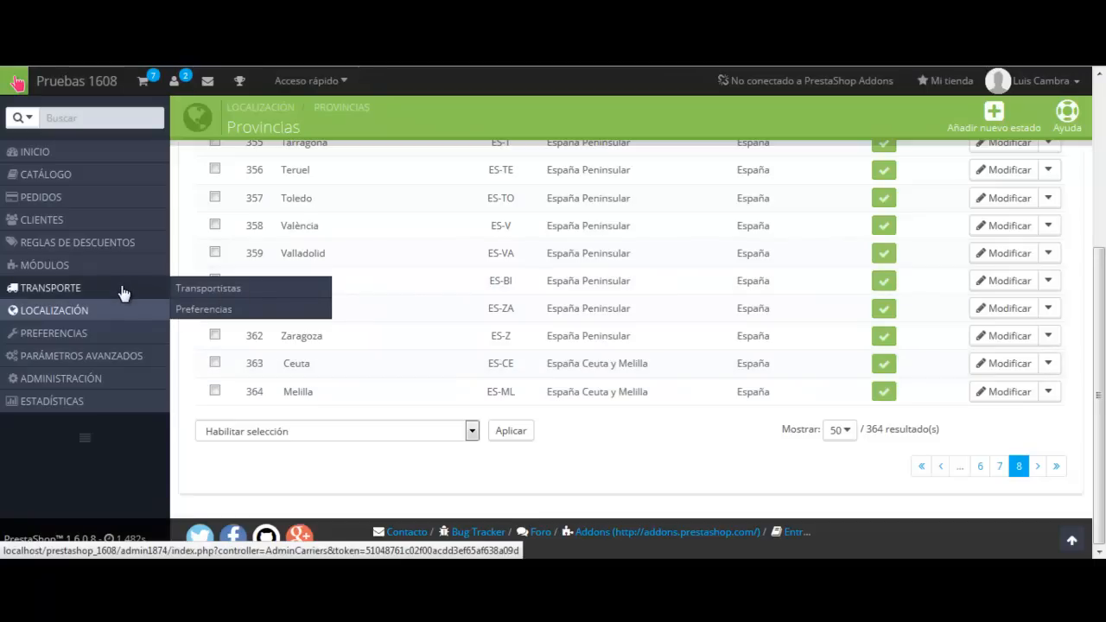
pyautogui.click(253, 289)
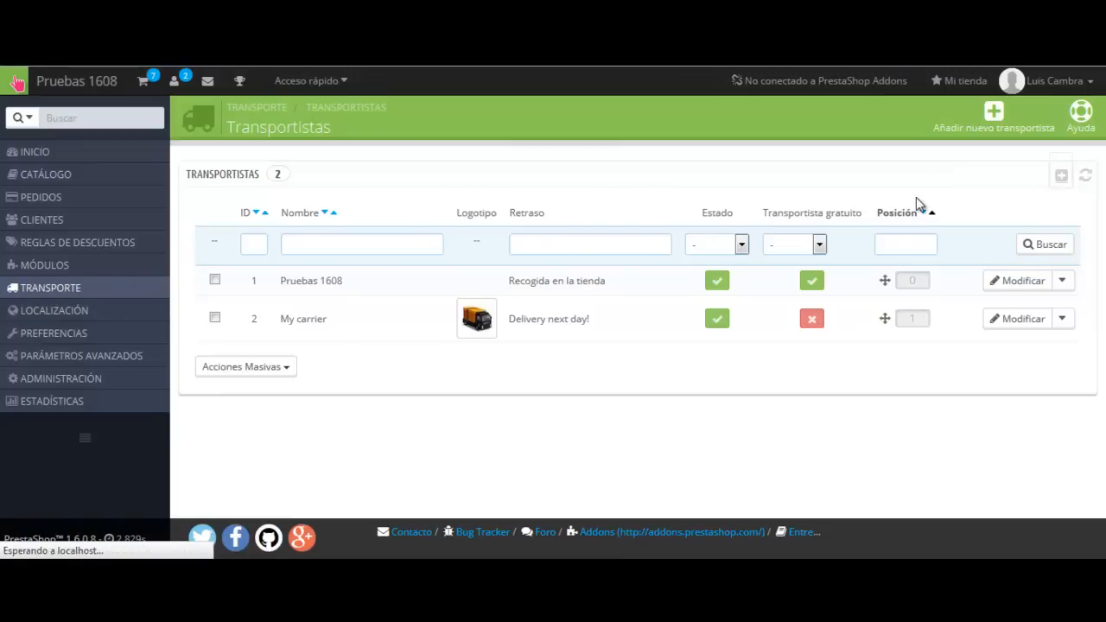
pyautogui.scroll(-3, 876, 215)
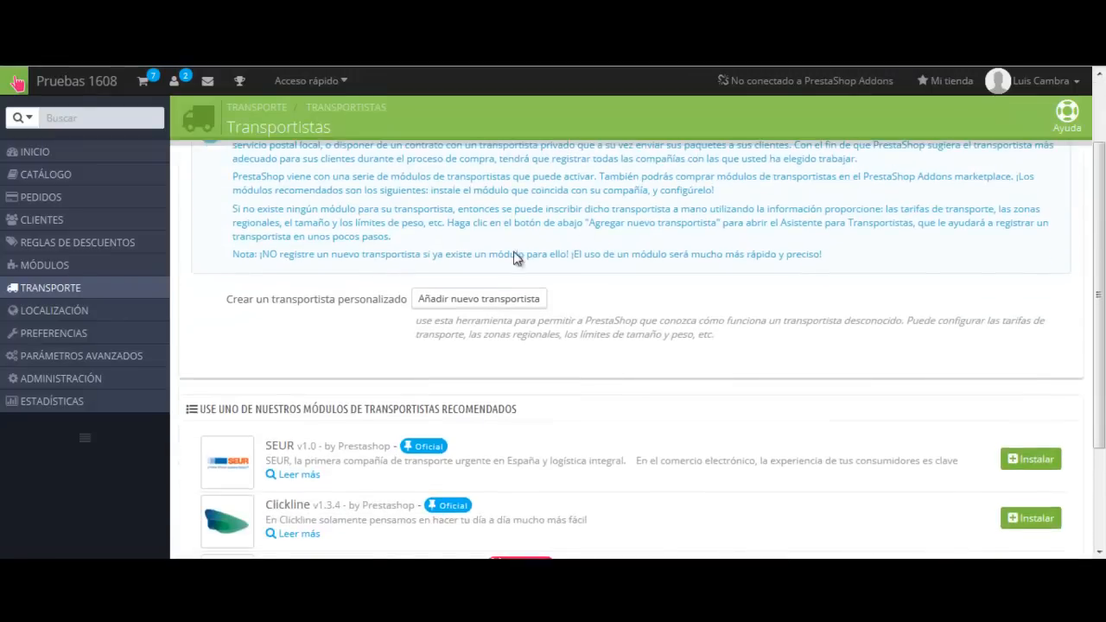
pyautogui.scroll(-1, 632, 295)
pyautogui.scroll(-3, 631, 294)
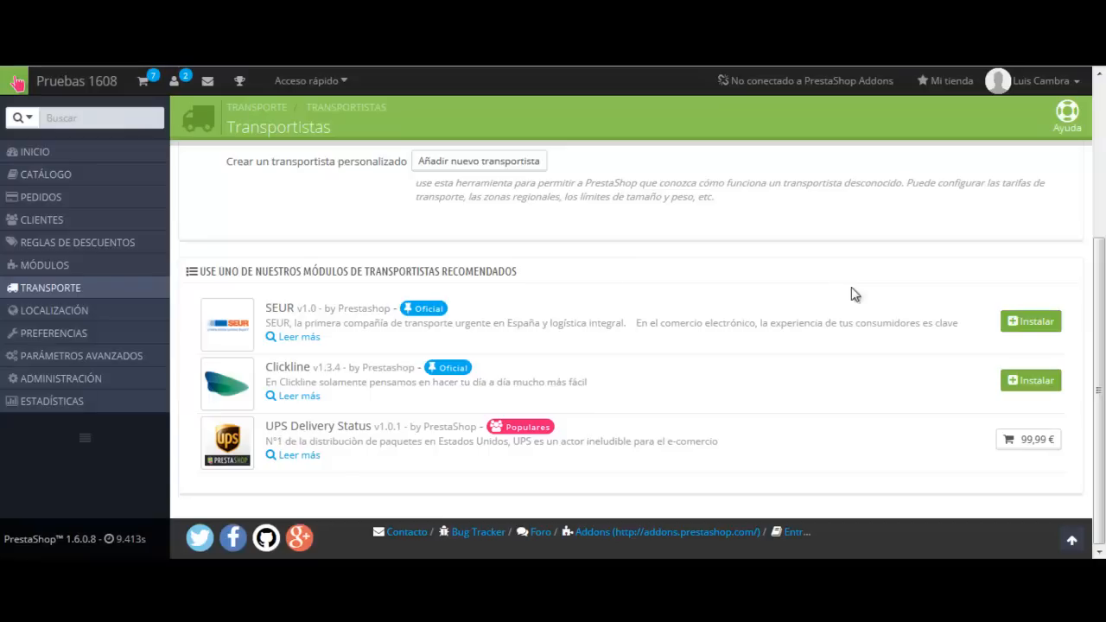
pyautogui.scroll(3, 680, 264)
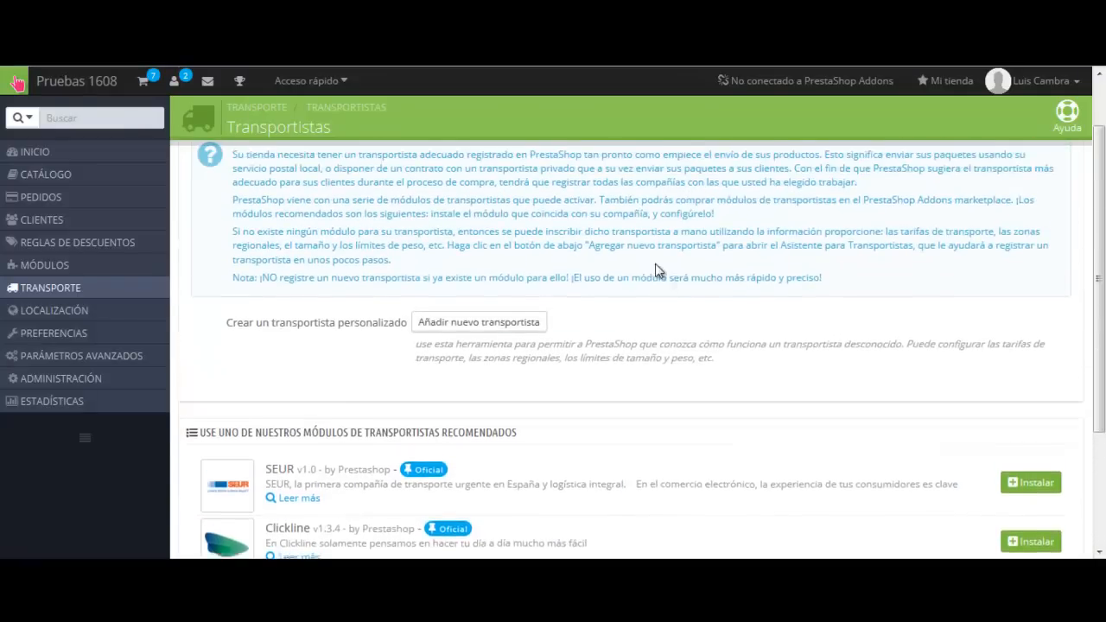
pyautogui.scroll(1, 657, 267)
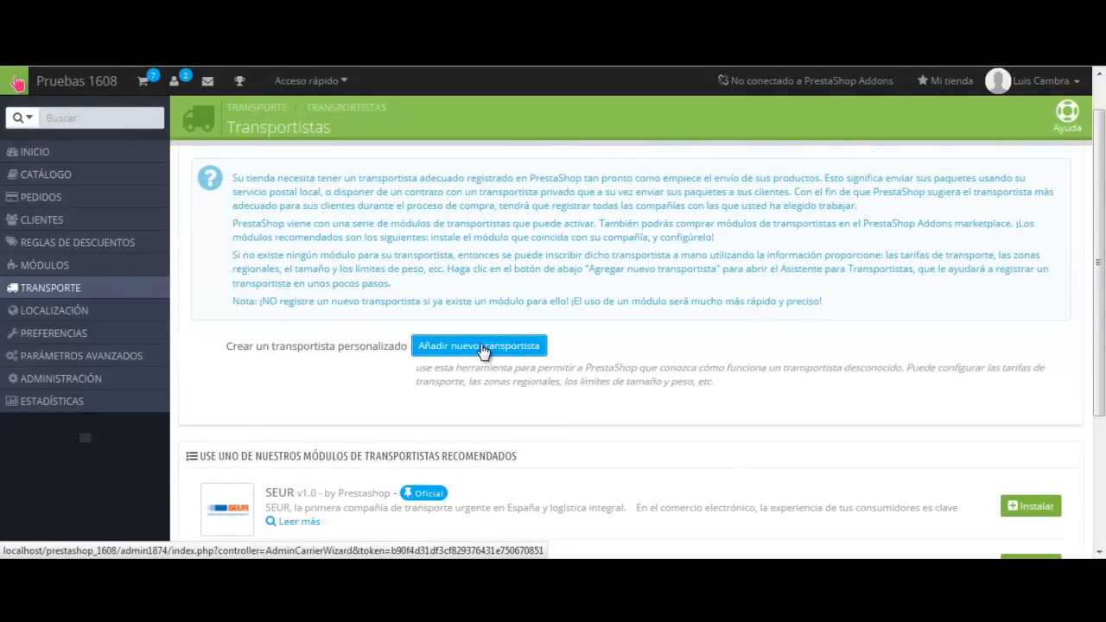
pyautogui.click(482, 346)
# Step: Name the carrier Ejemplo and set its transit time to 24-48H, leaving the speed grade blank
pyautogui.click(670, 230)
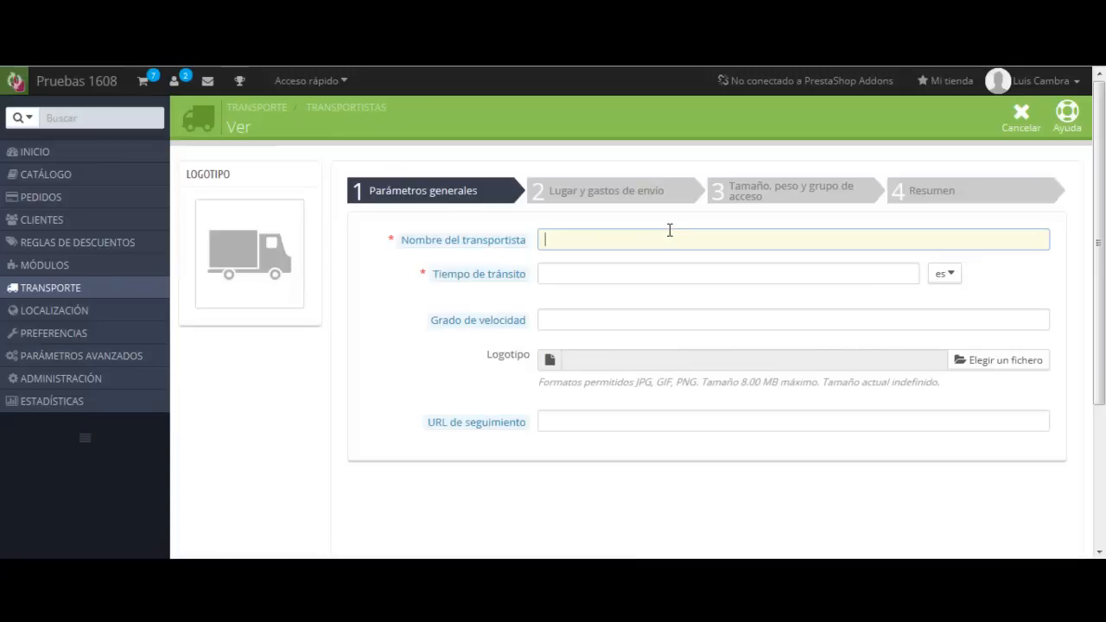
pyautogui.write('Ejemplo')
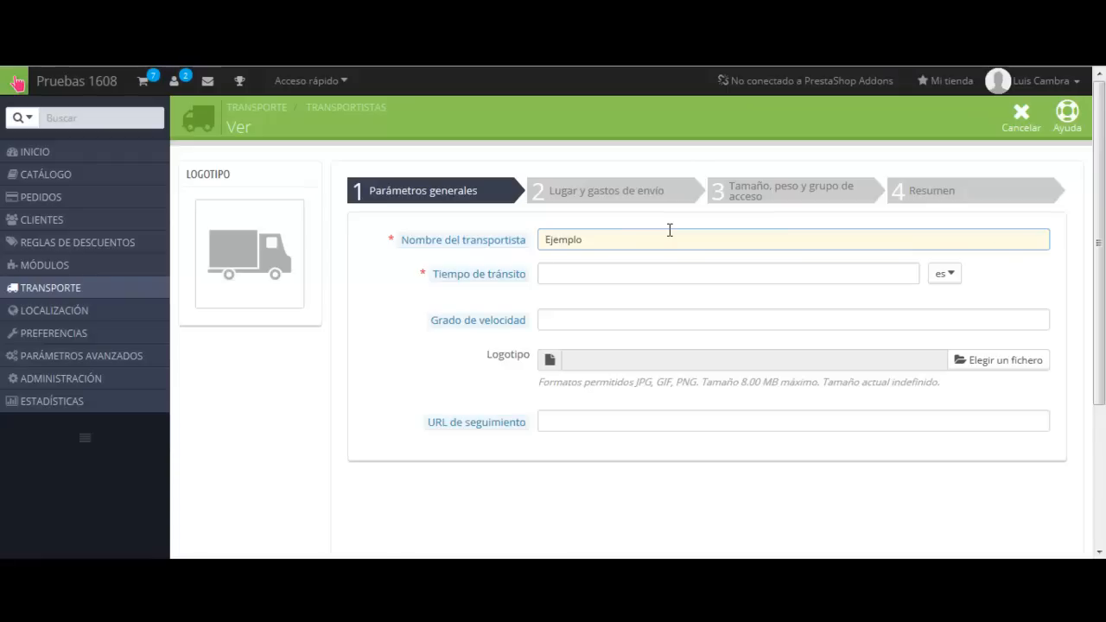
pyautogui.click(658, 271)
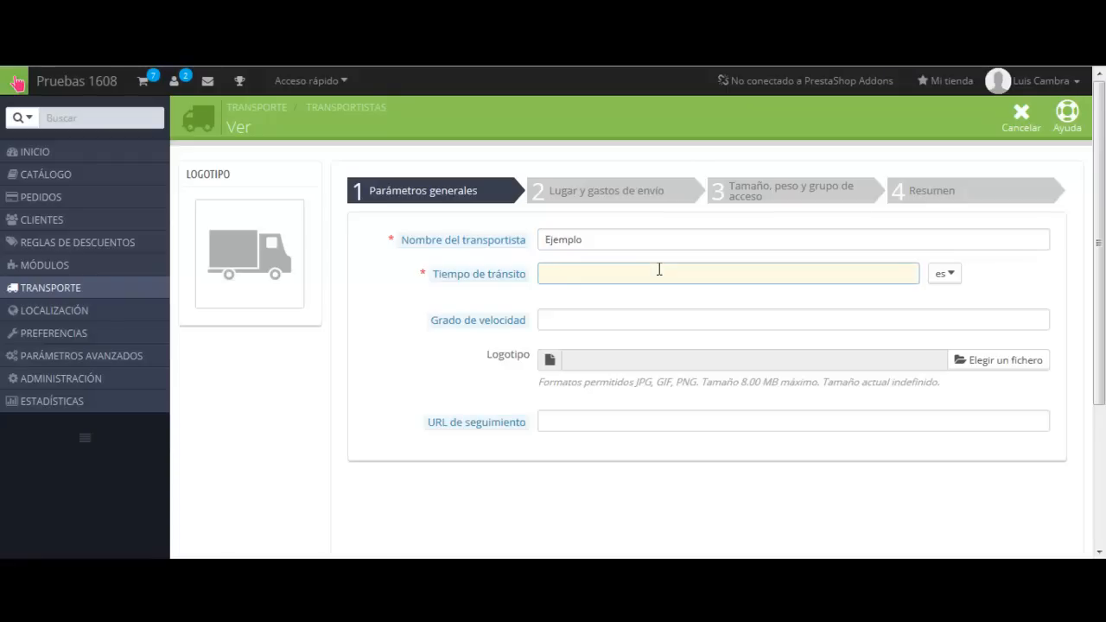
pyautogui.write('24-48H')
pyautogui.click(575, 318)
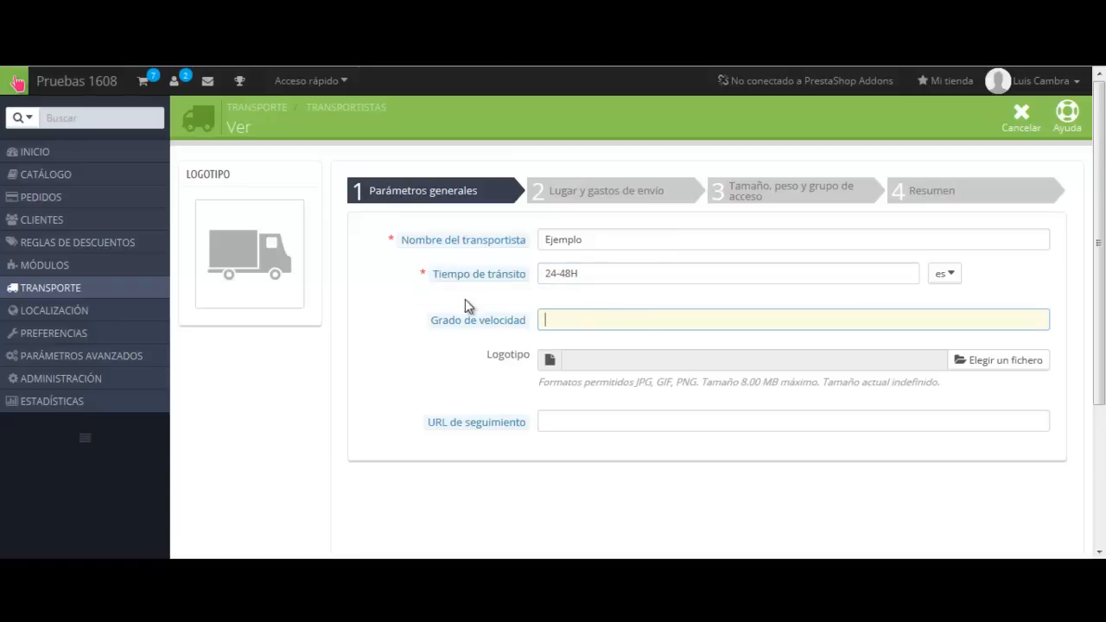
pyautogui.moveTo(466, 321)
pyautogui.scroll(-2, 571, 443)
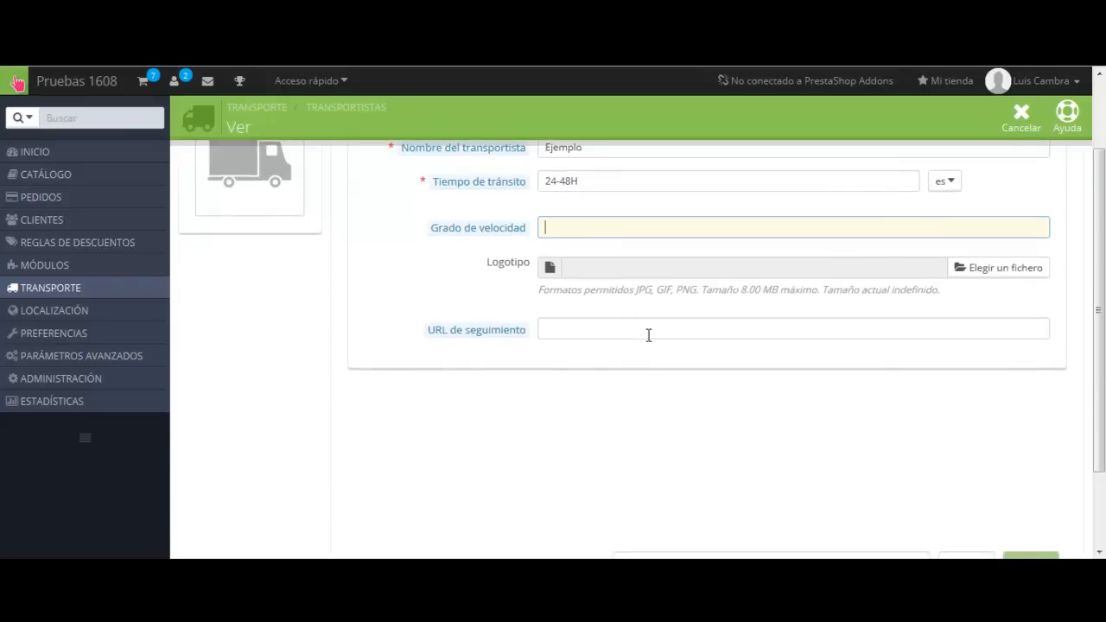
pyautogui.scroll(2, 576, 390)
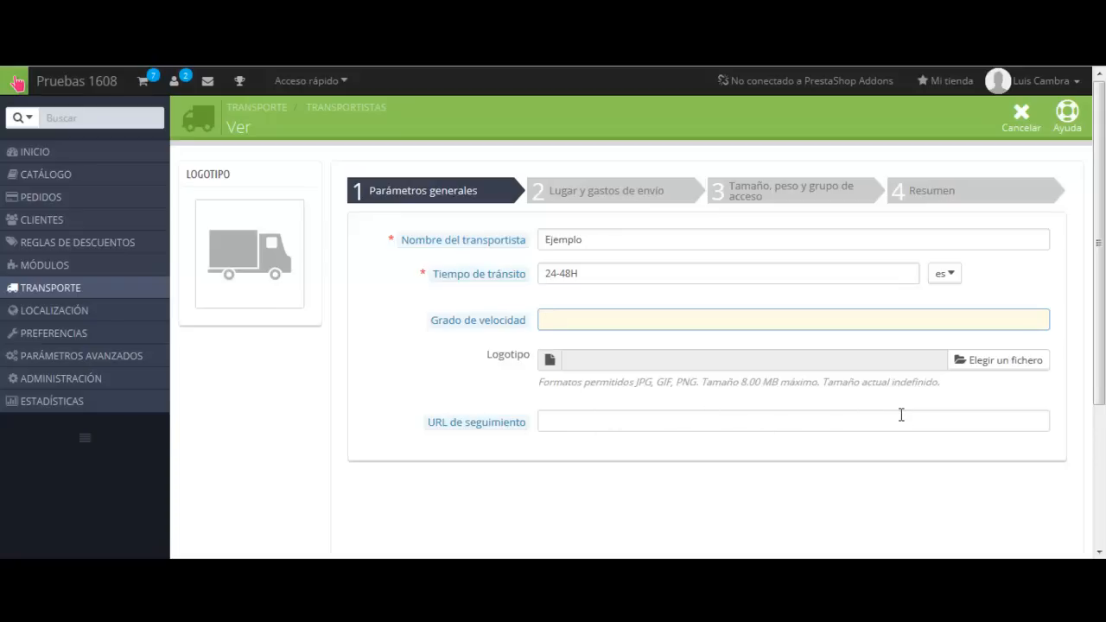
pyautogui.moveTo(474, 422)
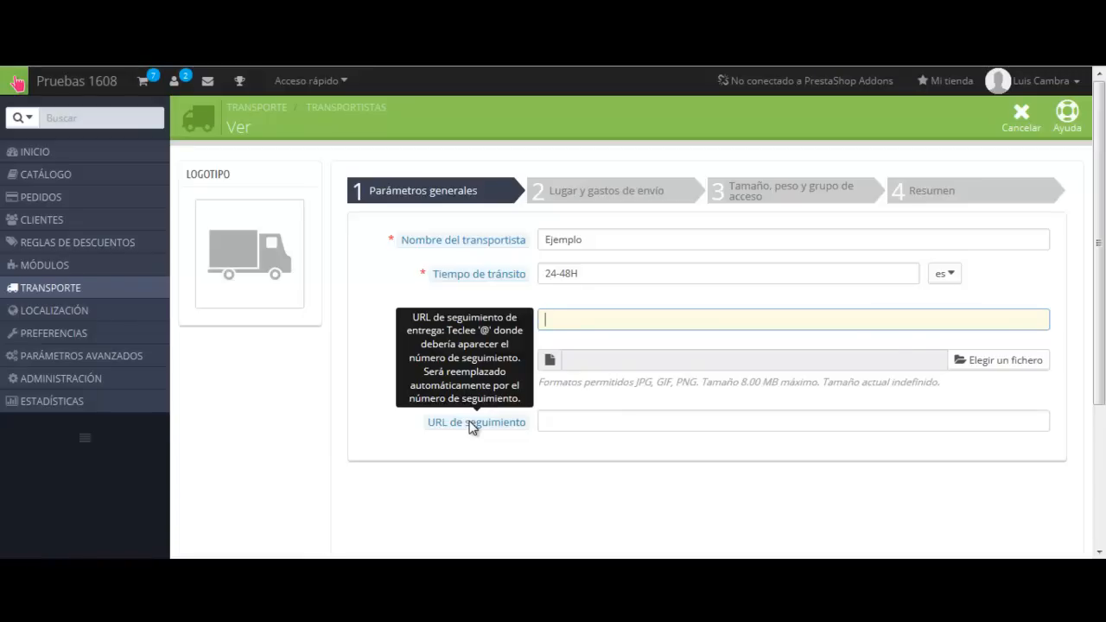
pyautogui.click(613, 427)
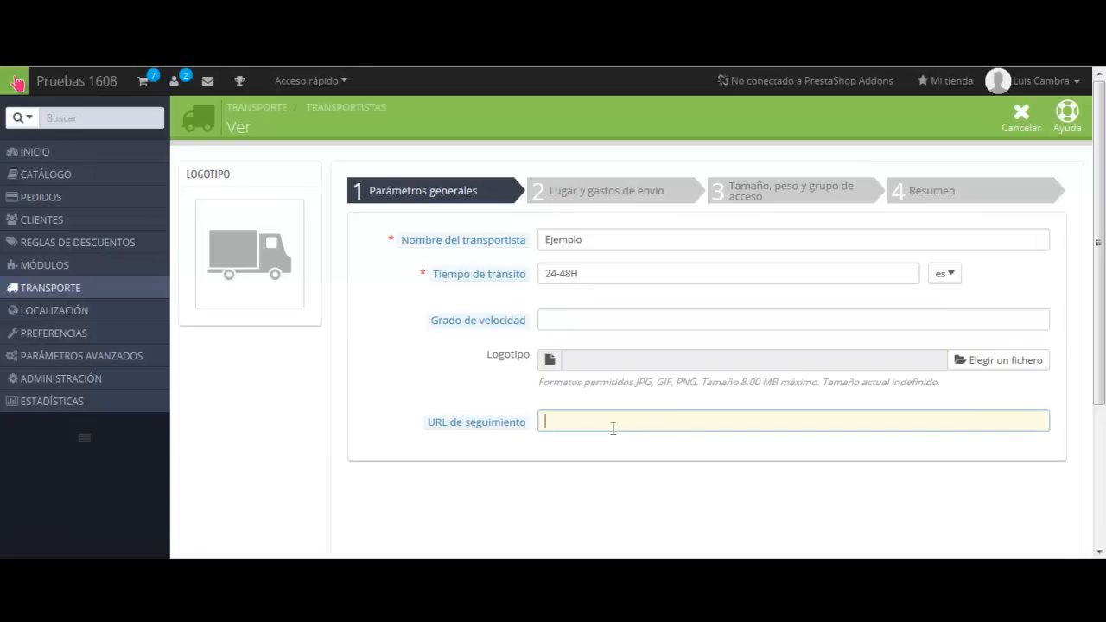
pyautogui.write('http')
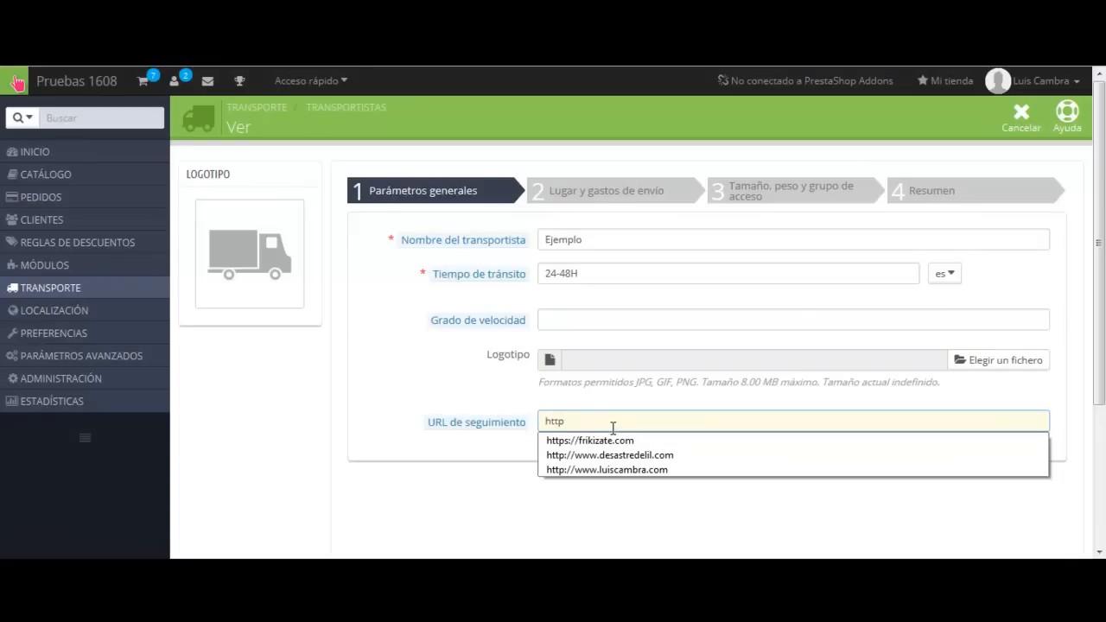
pyautogui.write('://www.')
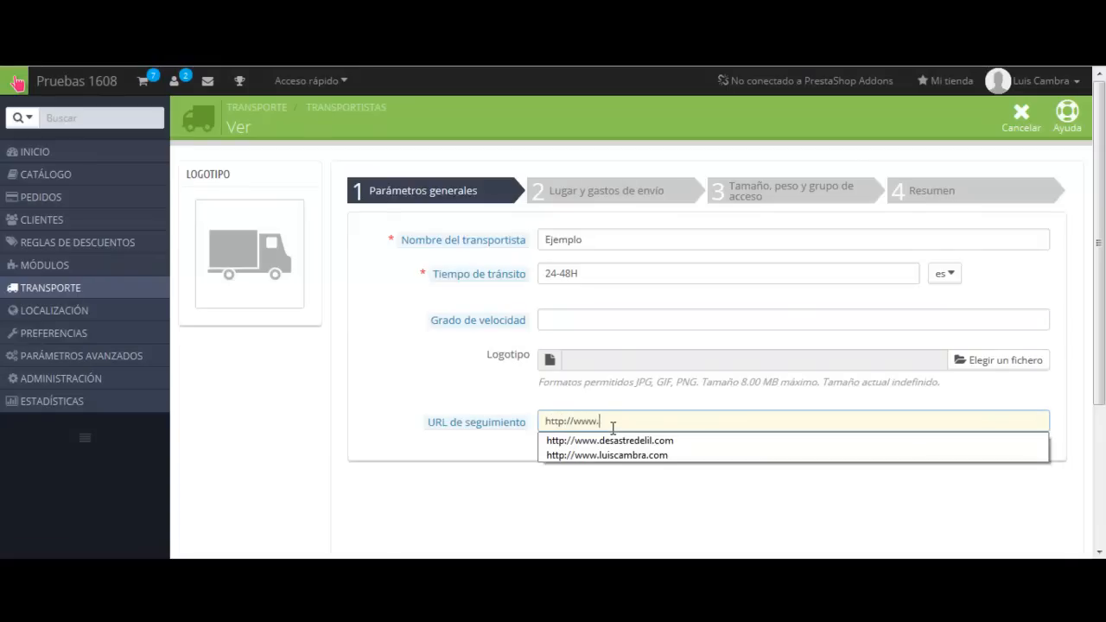
pyautogui.write('ejemplo.com')
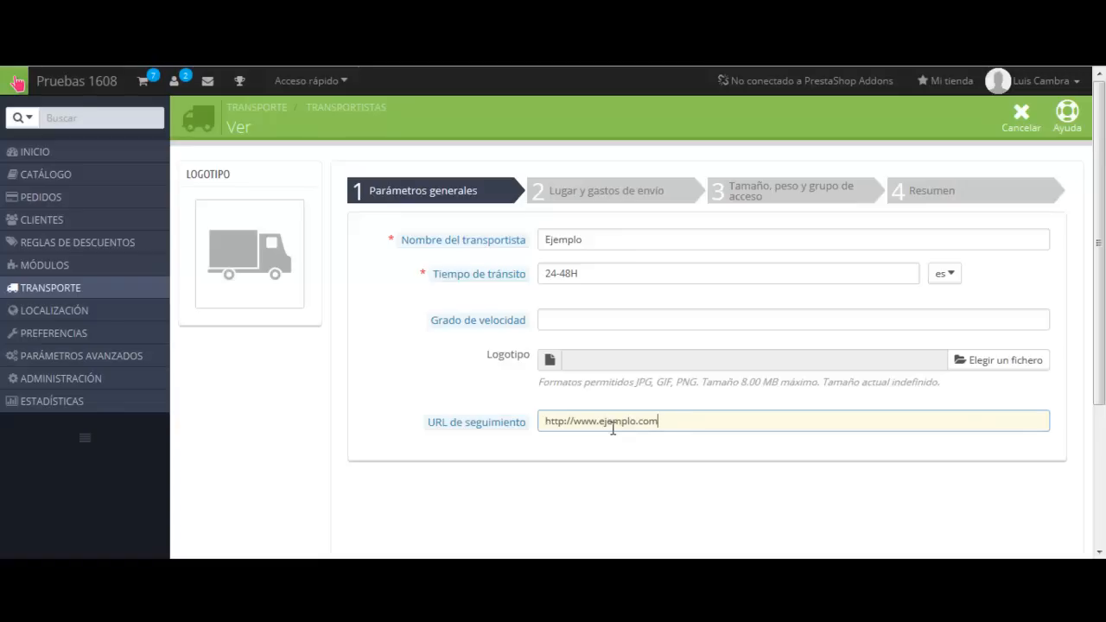
pyautogui.write('/')
pyautogui.write('tr')
pyautogui.press('BackSpace')
pyautogui.press('BackSpace')
pyautogui.write('seguimientos.php?id_pedido=')
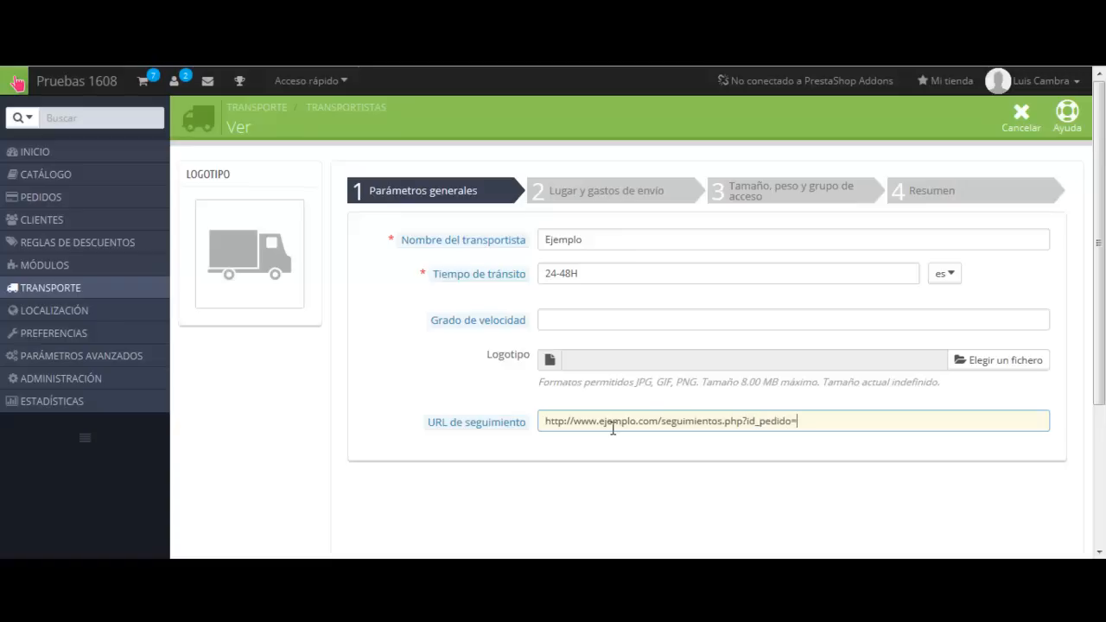
# Step: Add a sample order number to the end of the tracking URL and replace it with the @ placeholder
pyautogui.write('58796')
pyautogui.hotkey('shift', 'Left')
pyautogui.hotkey('shift', 'Left')
pyautogui.hotkey('shift', 'Left')
pyautogui.hotkey('shift', 'Left')
pyautogui.hotkey('shift', 'Left')
pyautogui.write('@')
pyautogui.moveTo(795, 422); pyautogui.dragTo(811, 422)
pyautogui.click(815, 422)
# Step: Continue to the carrier's shipping locations and costs stage and review its billing, tax and range options
pyautogui.scroll(-2, 867, 433)
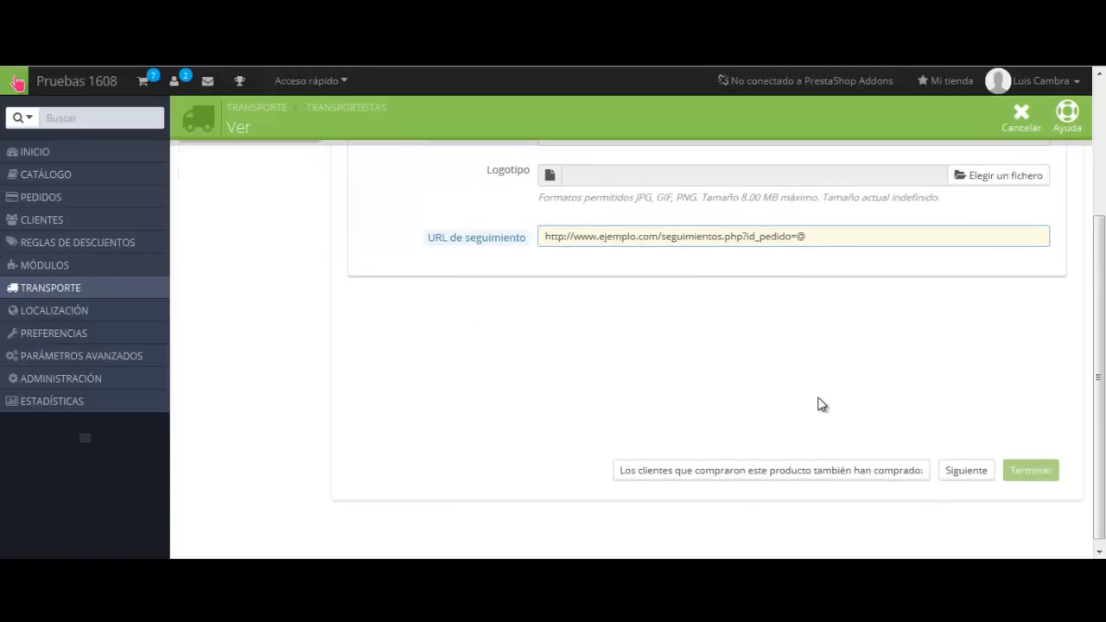
pyautogui.click(966, 470)
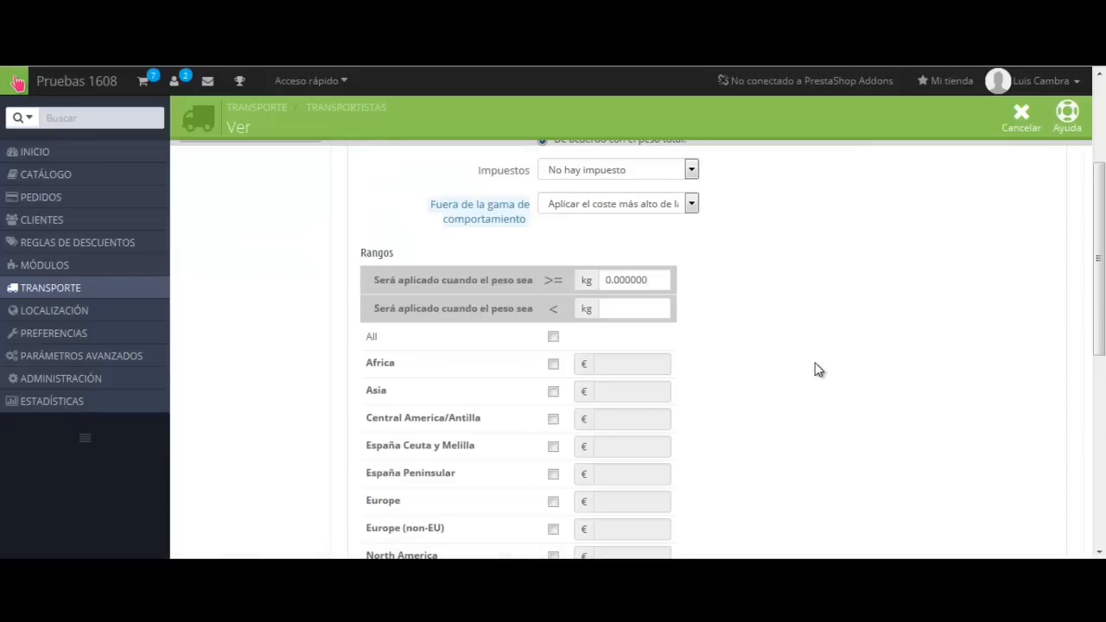
pyautogui.scroll(2, 817, 368)
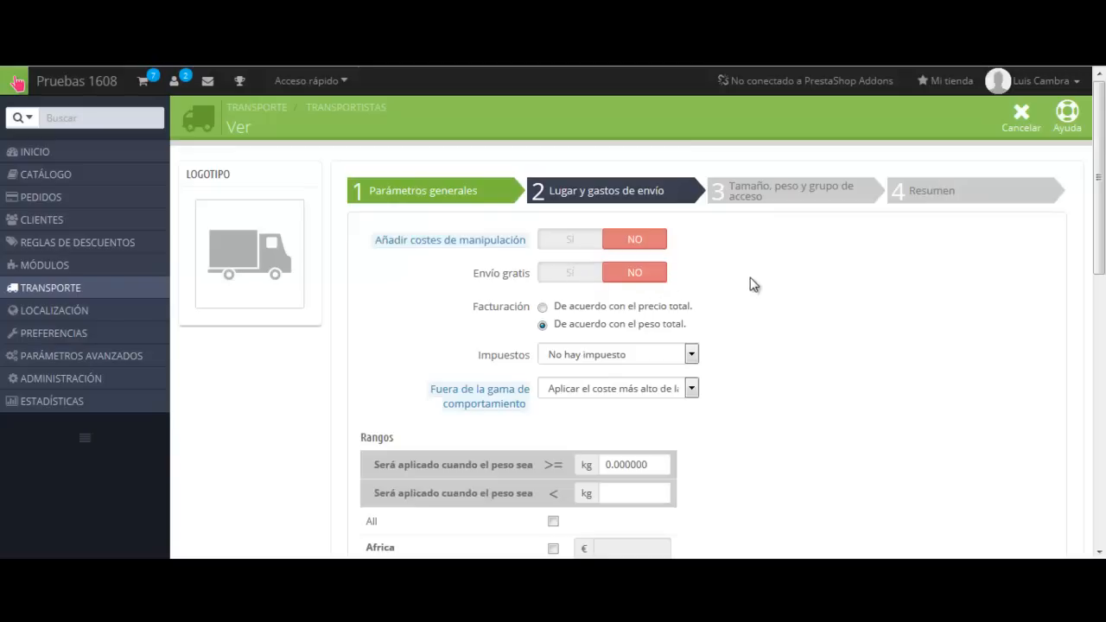
pyautogui.scroll(-2, 822, 321)
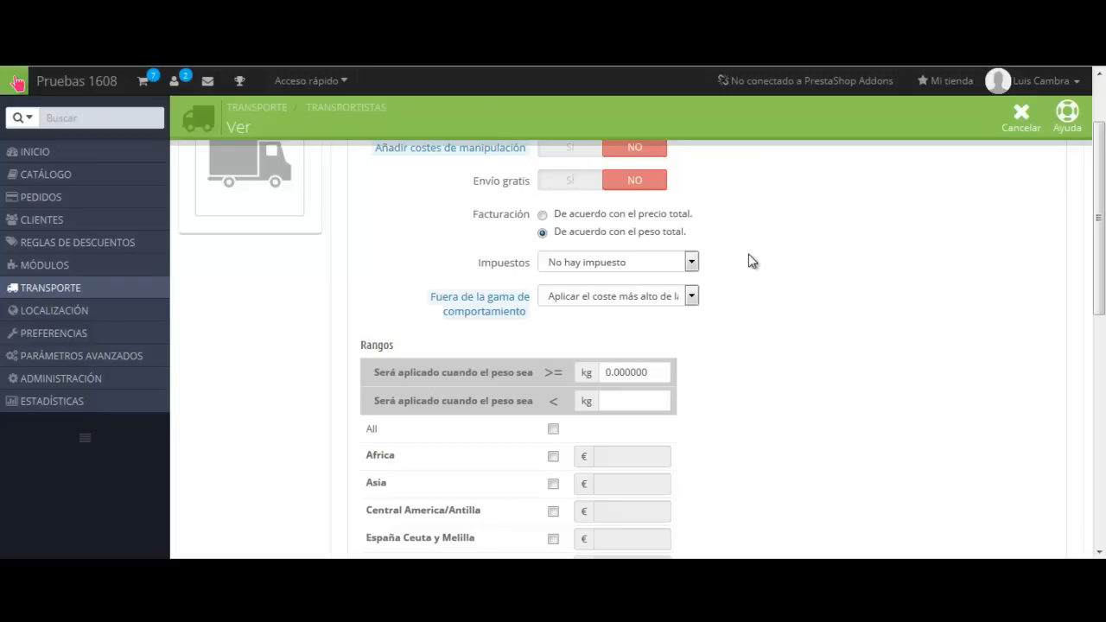
pyautogui.scroll(2, 749, 260)
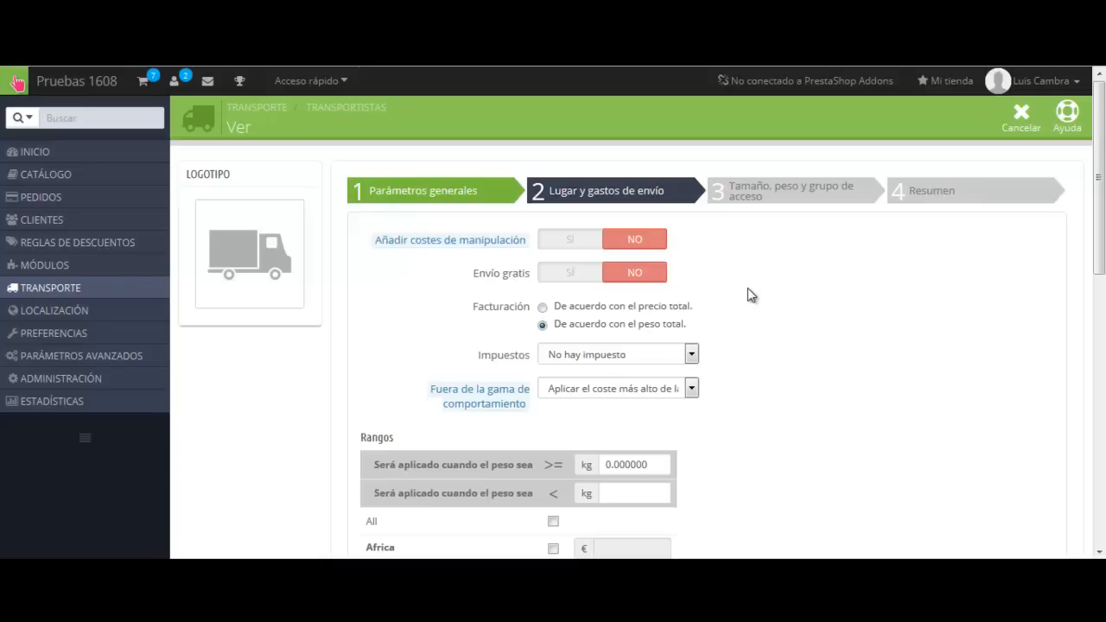
# Step: Set billing according to total price with the ES Standard rate (21%) tax, keeping the highest defined cost for out-of-range orders
pyautogui.click(542, 307)
pyautogui.click(691, 354)
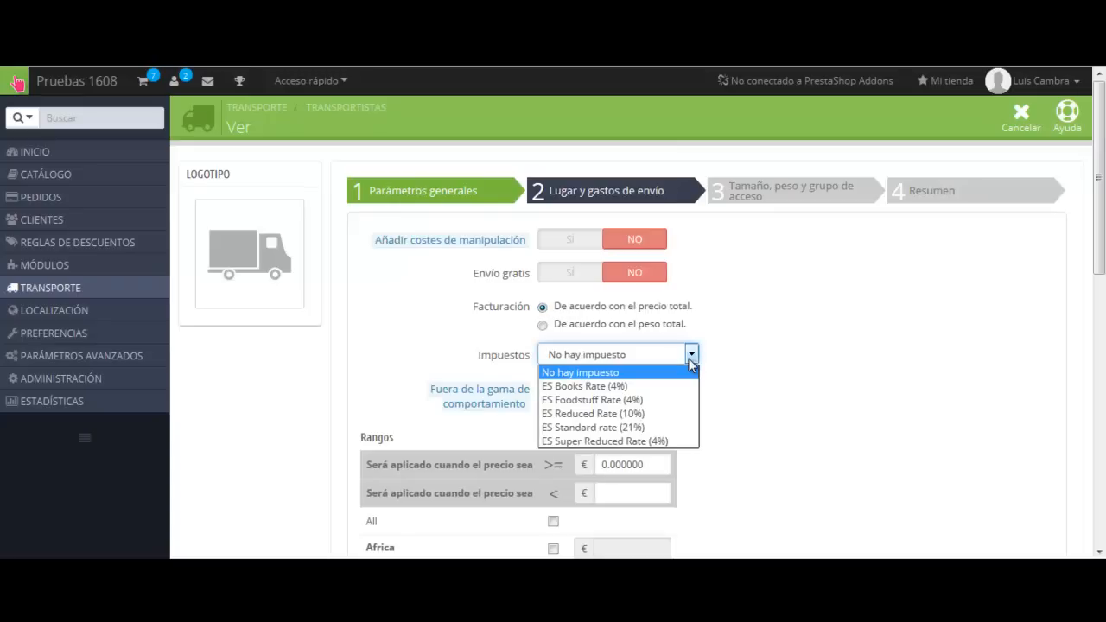
pyautogui.click(655, 427)
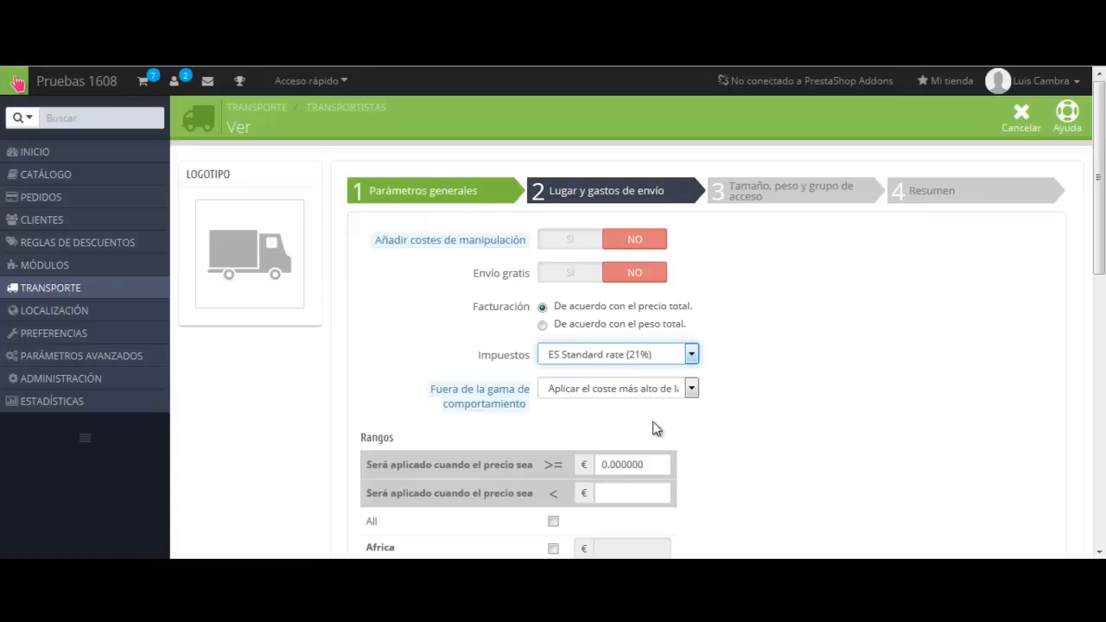
pyautogui.click(692, 390)
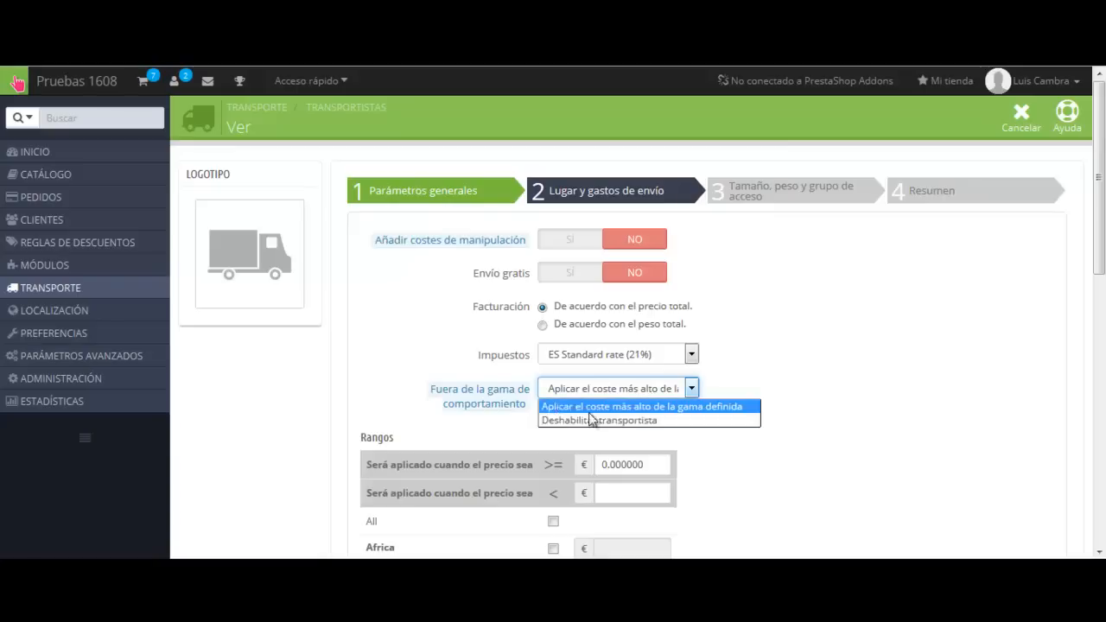
pyautogui.click(836, 356)
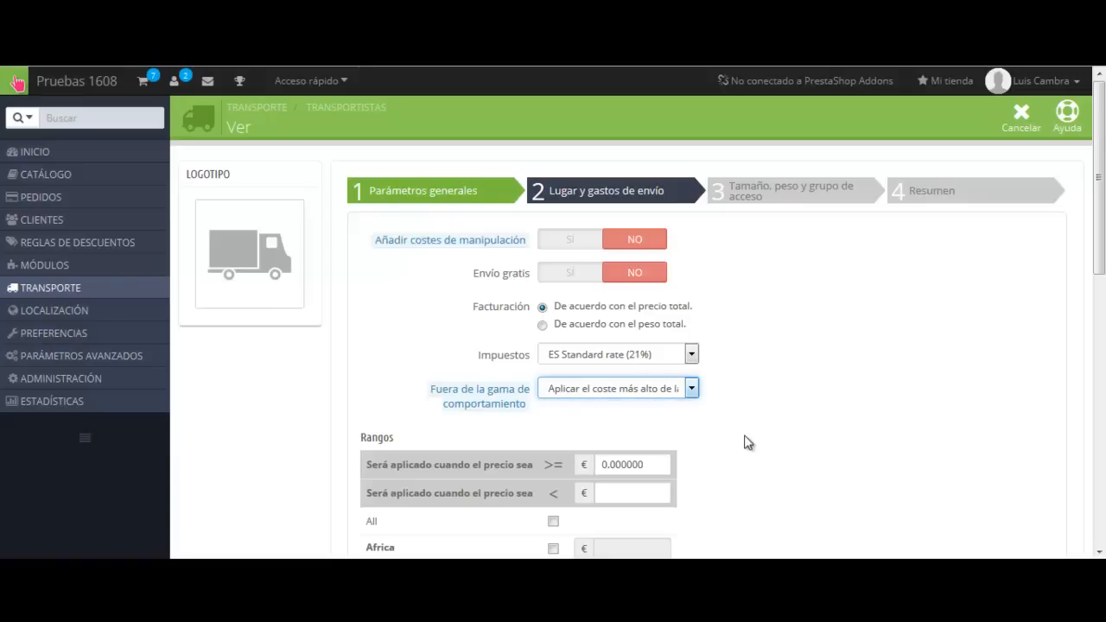
# Step: Set the upper limit of the first price range to 50 €
pyautogui.scroll(-1, 724, 414)
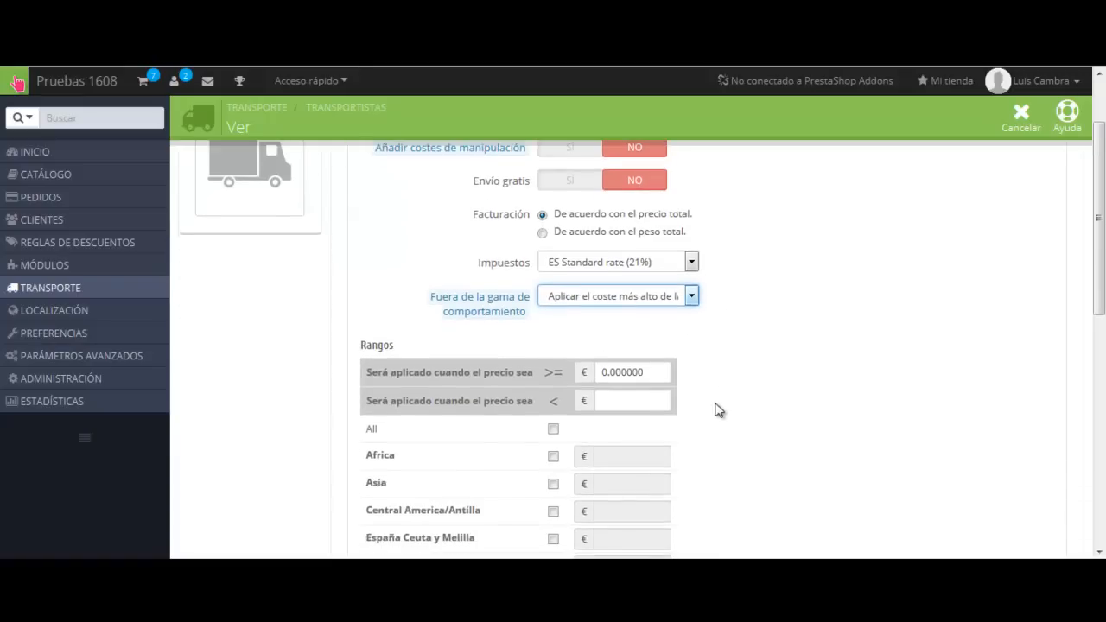
pyautogui.click(634, 401)
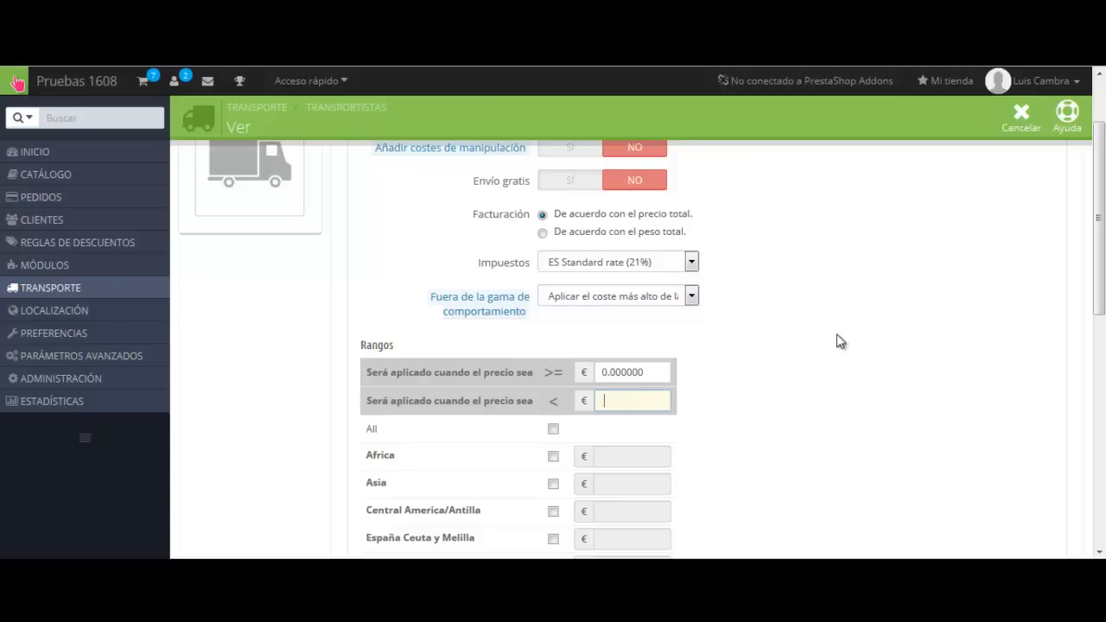
pyautogui.write('50')
# Step: Enable the zones España Peninsular and España Ceuta y Melilla for the range, and set the España Peninsular shipping cost to 5 €
pyautogui.scroll(-1, 755, 370)
pyautogui.scroll(-5, 755, 370)
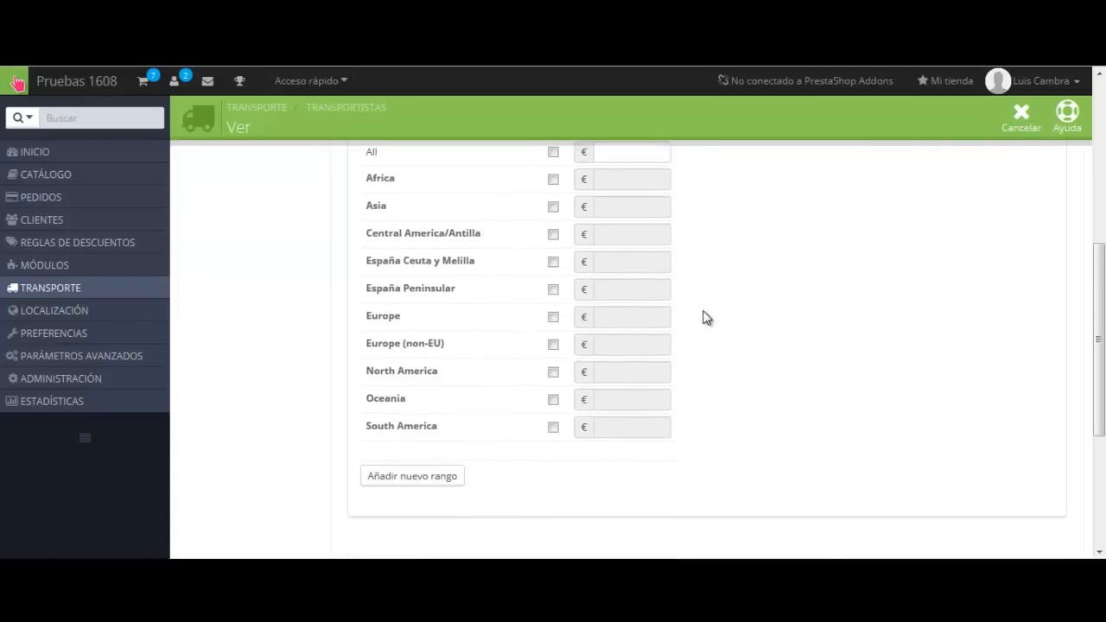
pyautogui.scroll(2, 702, 318)
pyautogui.click(553, 382)
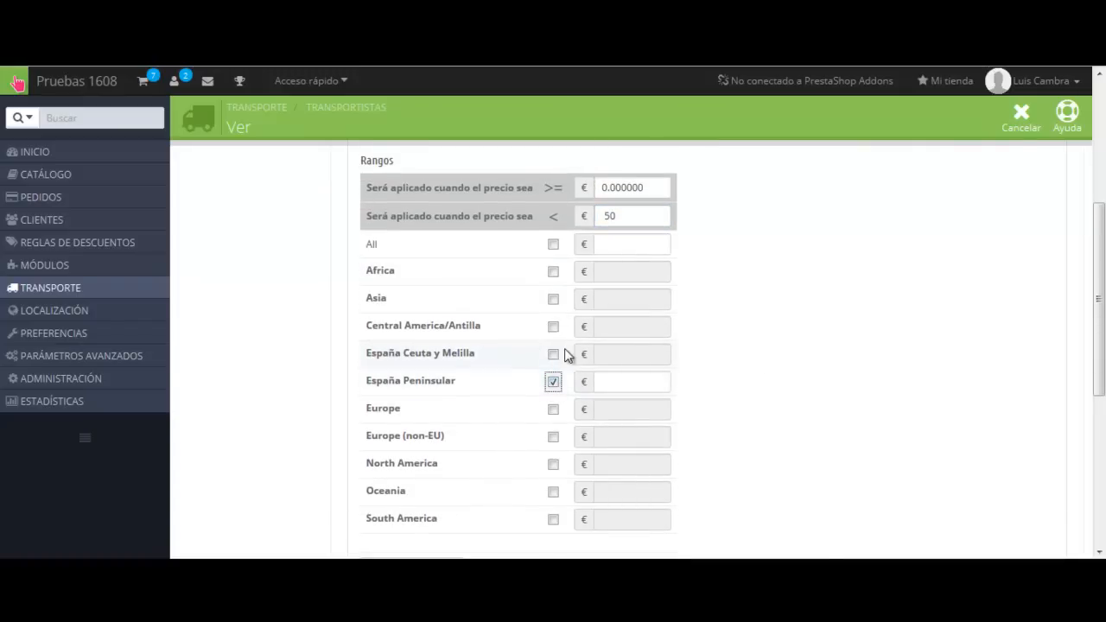
pyautogui.click(553, 354)
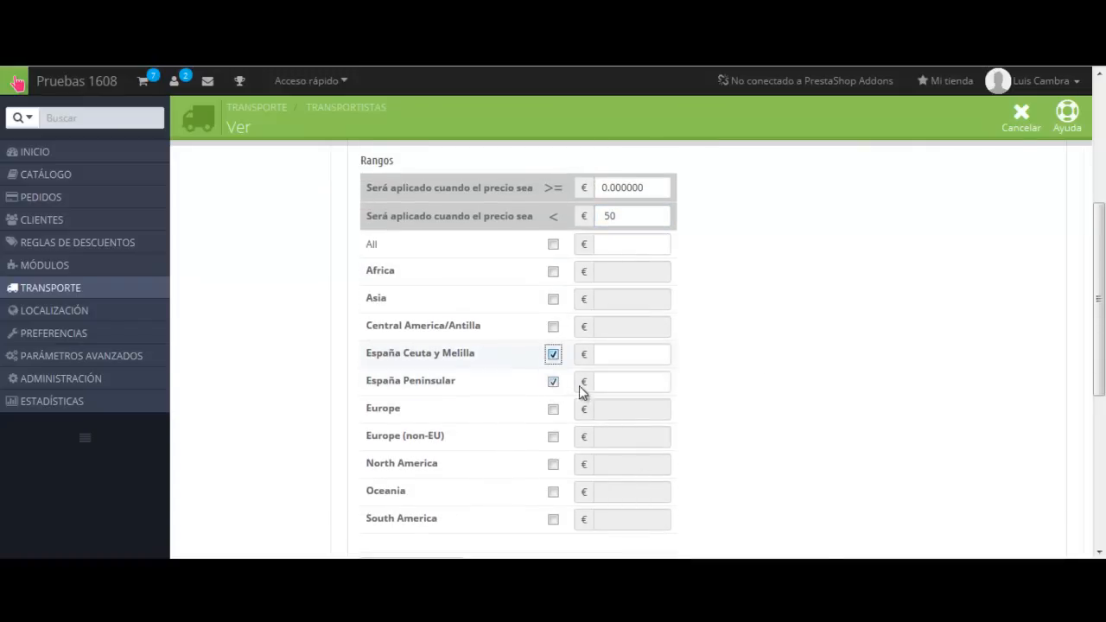
pyautogui.click(633, 383)
pyautogui.write('5')
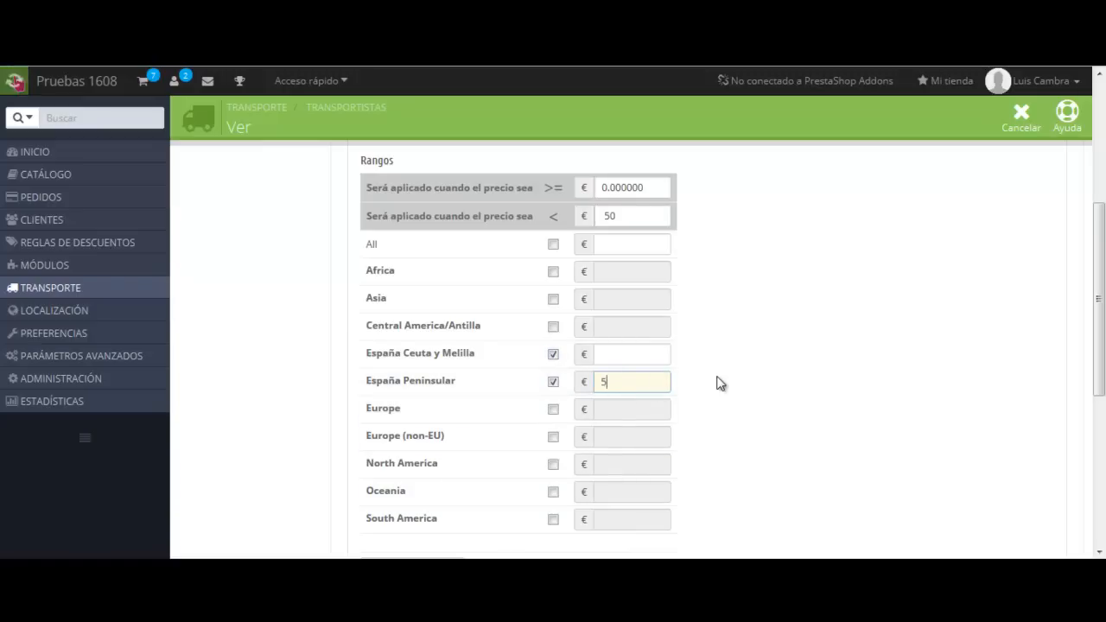
pyautogui.scroll(3, 657, 345)
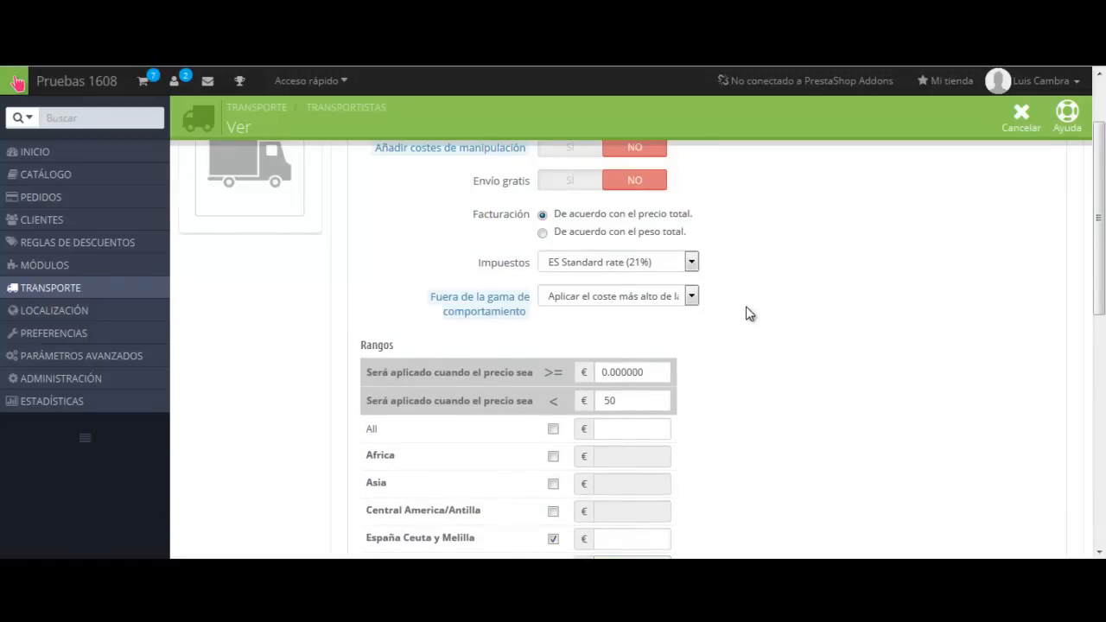
# Step: Set the España Ceuta y Melilla shipping cost to 10 € for the first price range
pyautogui.scroll(-3, 692, 363)
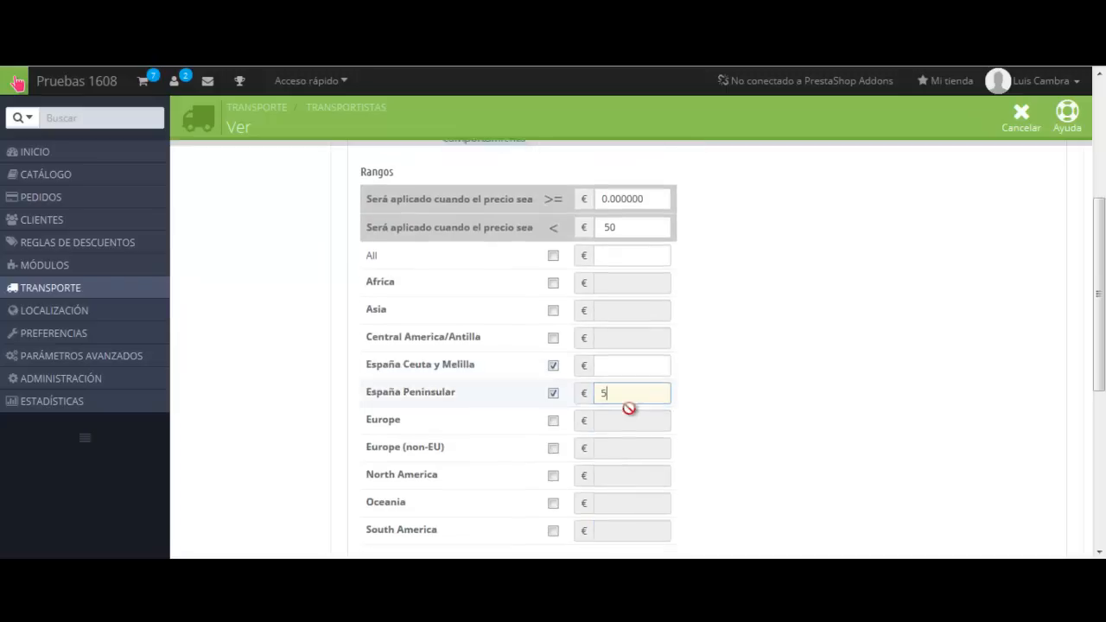
pyautogui.click(605, 352)
pyautogui.write('10')
pyautogui.click(702, 373)
pyautogui.scroll(-2, 718, 373)
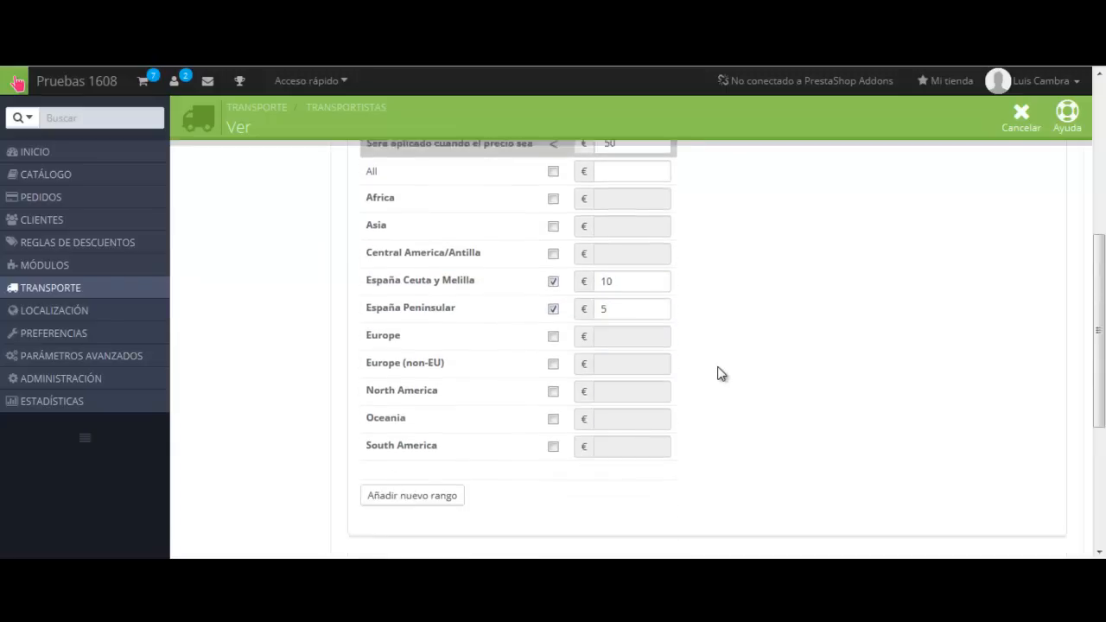
# Step: Add a second price range with an upper limit of 1000 €
pyautogui.click(444, 480)
pyautogui.scroll(2, 768, 372)
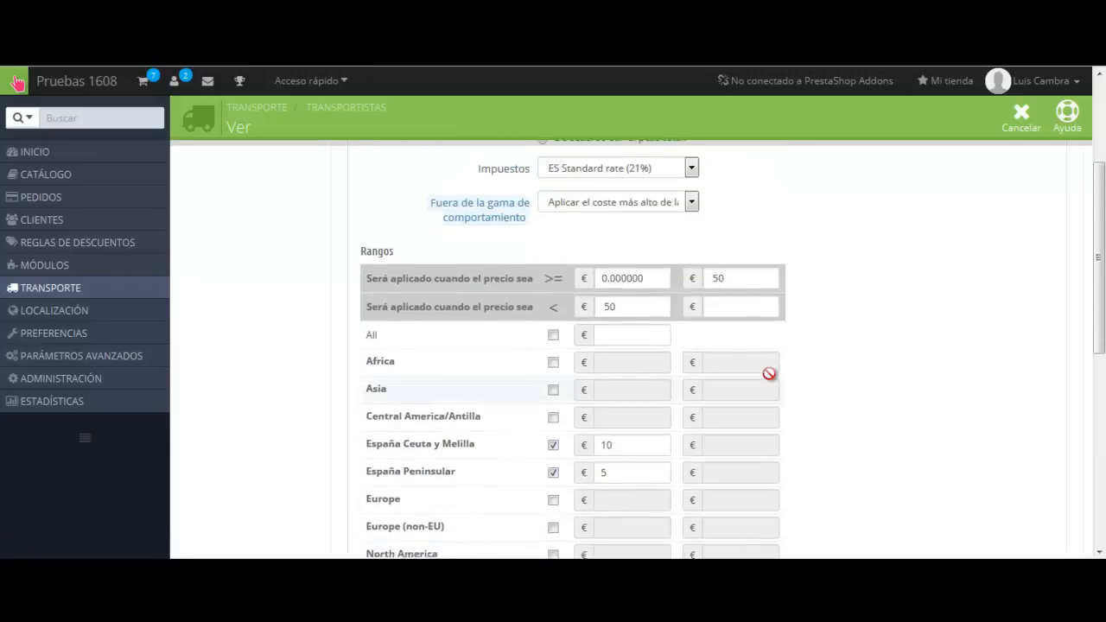
pyautogui.click(722, 306)
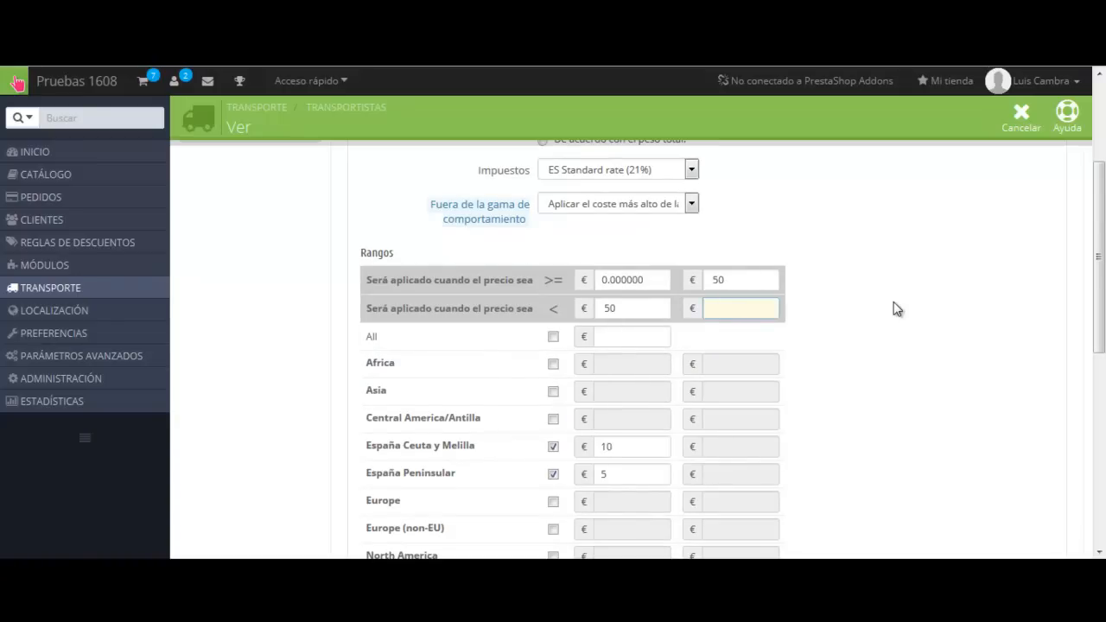
pyautogui.write('1000')
# Step: Set the second range's shipping costs to 0 € for España Peninsular and 10 € for España Ceuta y Melilla
pyautogui.click(758, 474)
pyautogui.write('0')
pyautogui.click(775, 447)
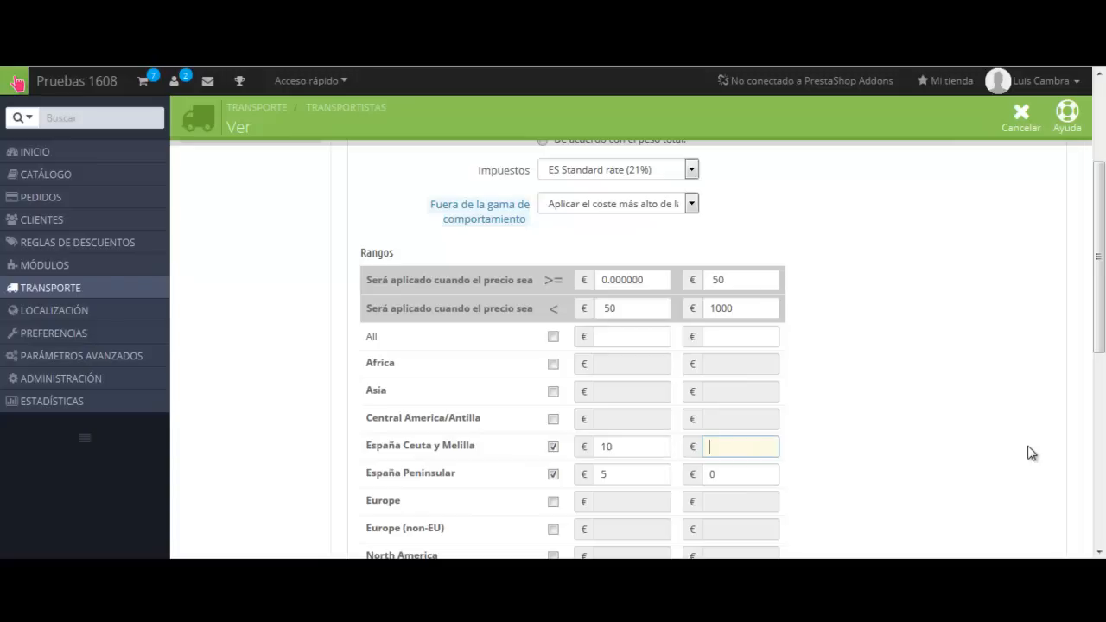
pyautogui.write('10')
pyautogui.click(847, 449)
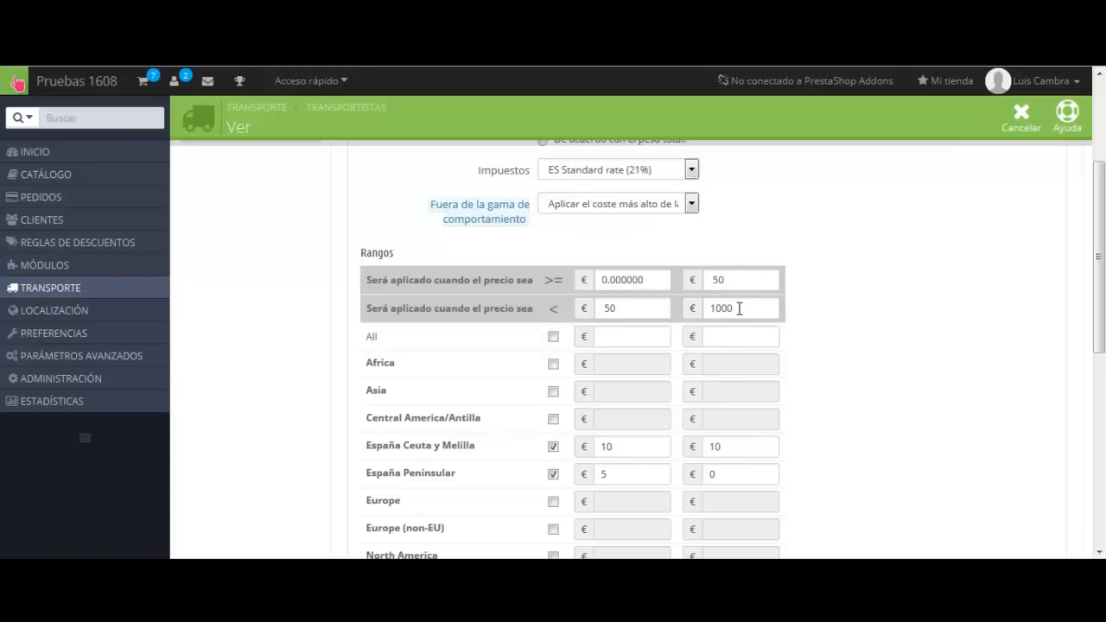
pyautogui.doubleClick(726, 474)
pyautogui.click(726, 474)
pyautogui.moveTo(710, 474); pyautogui.dragTo(731, 473)
pyautogui.click(732, 473)
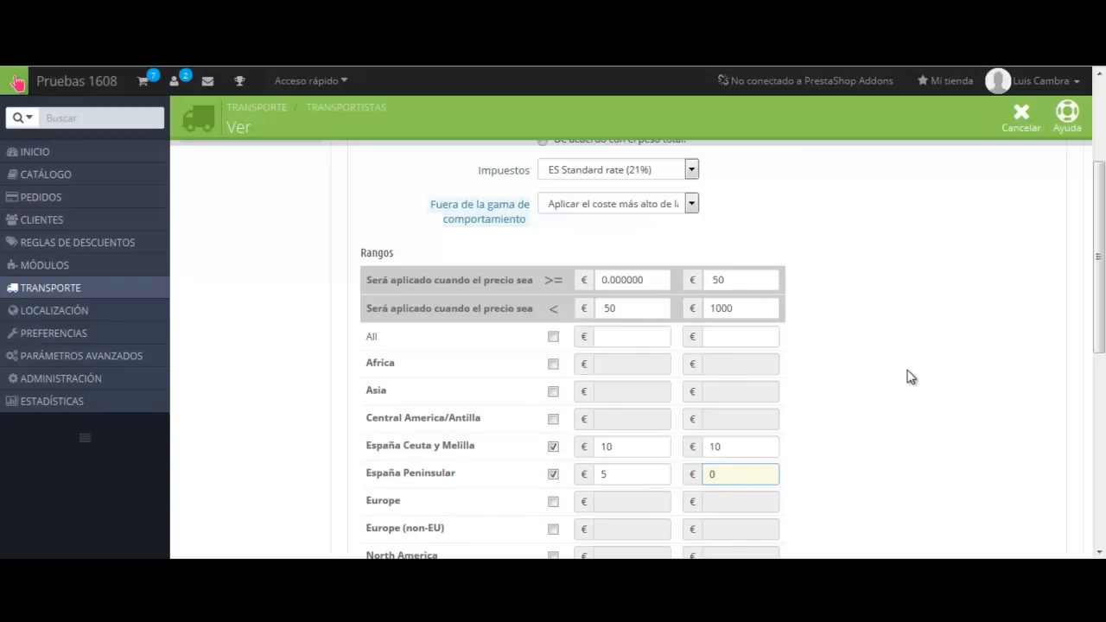
# Step: Finish the carrier wizard to save the new carrier with its price ranges
pyautogui.scroll(-5, 911, 377)
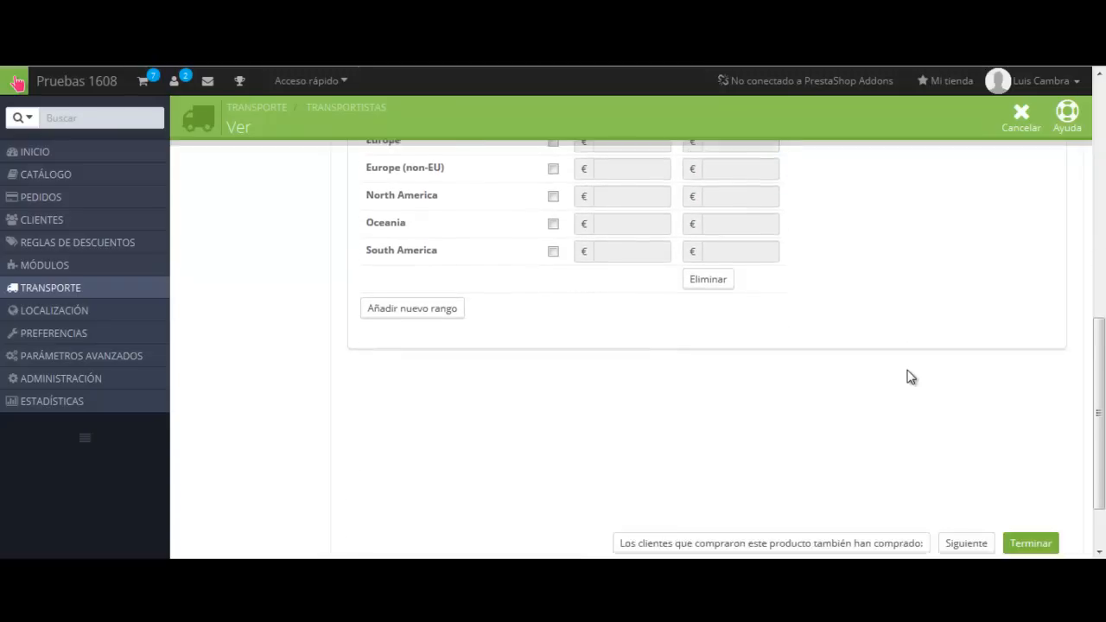
pyautogui.scroll(-1, 911, 377)
pyautogui.click(1032, 467)
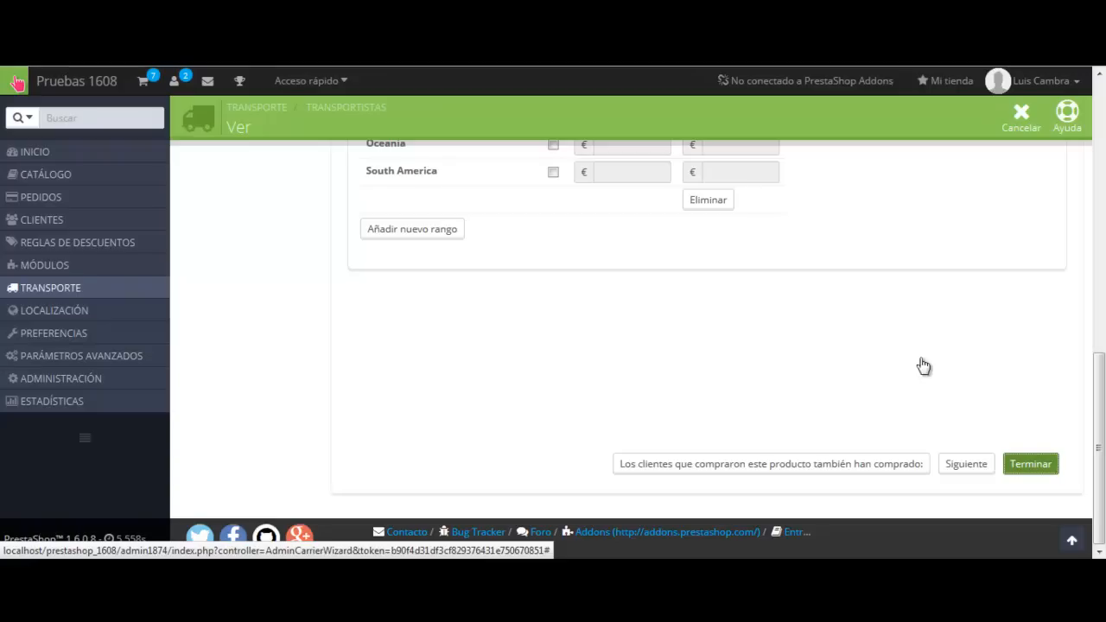
pyautogui.scroll(4, 941, 374)
pyautogui.scroll(-4, 938, 373)
pyautogui.click(965, 468)
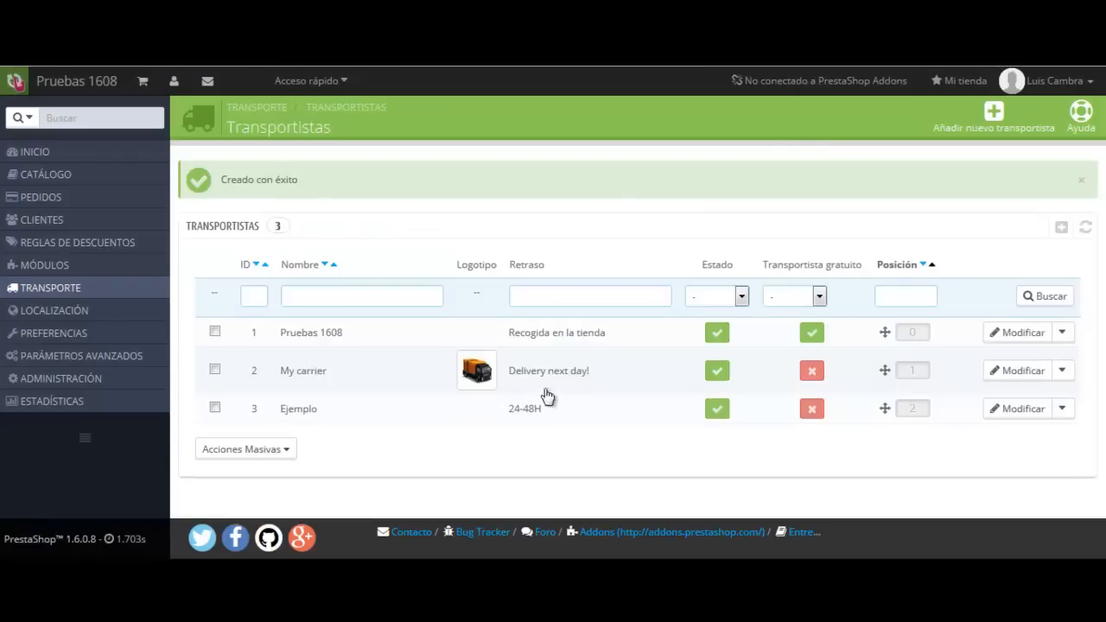
# Step: Reopen the Ejemplo carrier for editing and advance past its shipping costs to the size, weight and group access stage
pyautogui.click(1022, 411)
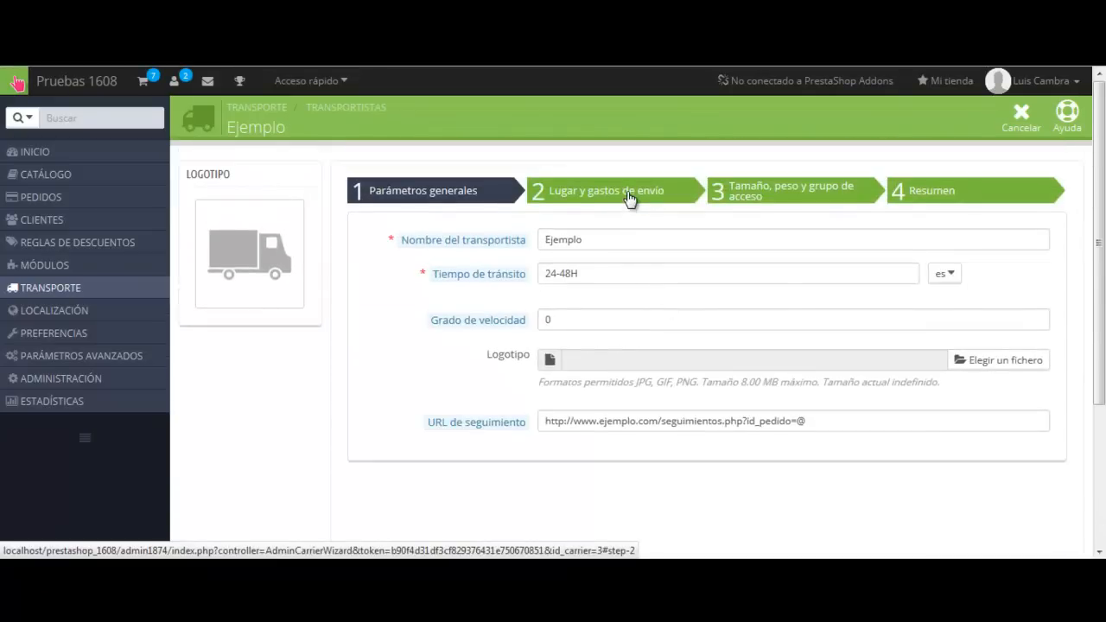
pyautogui.click(629, 197)
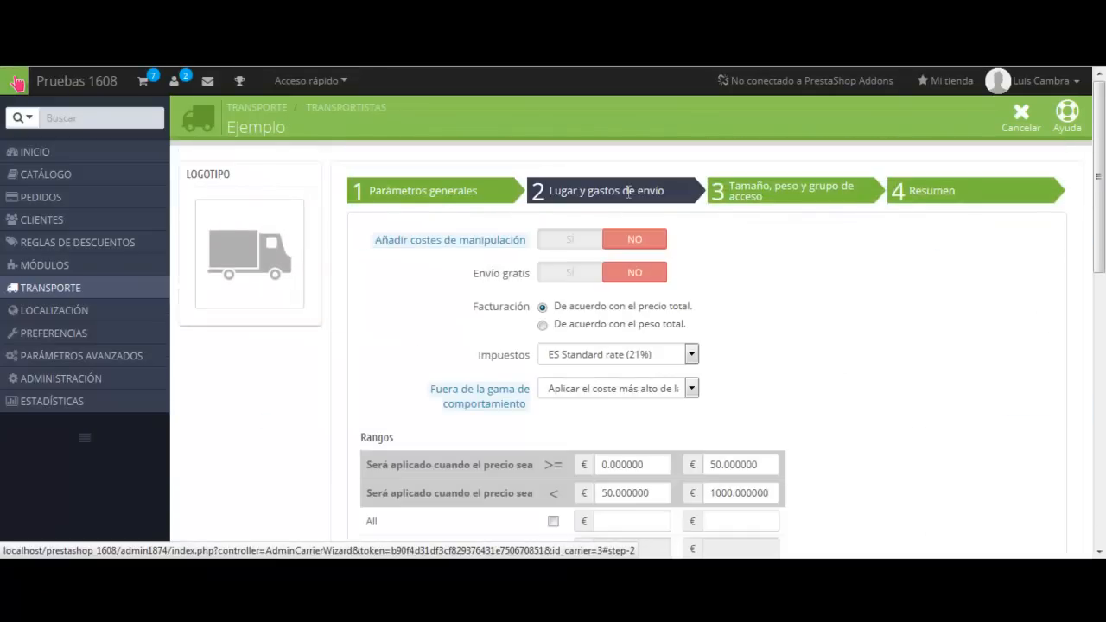
pyautogui.scroll(-8, 803, 337)
pyautogui.scroll(-1, 805, 338)
pyautogui.click(971, 465)
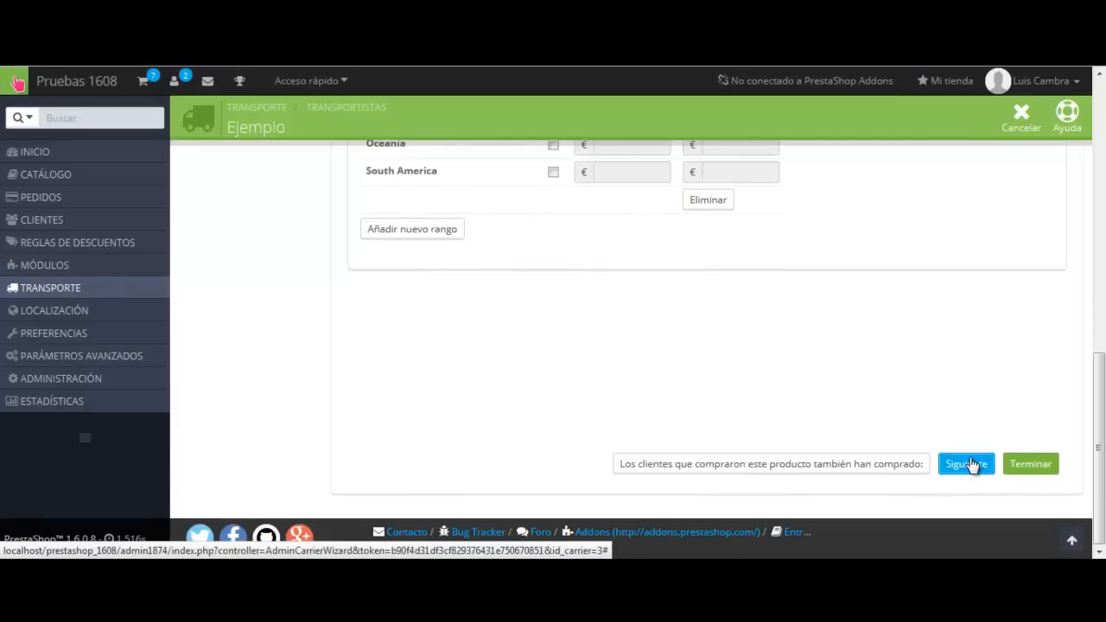
# Step: Review the carrier's maximum package height, width, depth and weight settings and its customer group access
pyautogui.scroll(2, 763, 325)
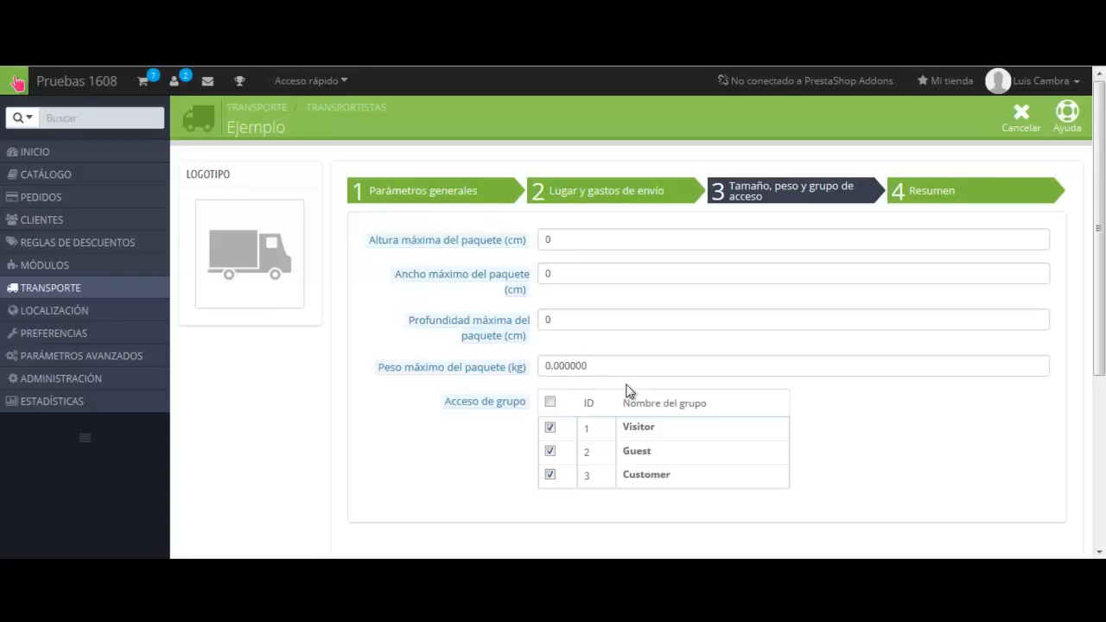
pyautogui.scroll(-1, 589, 359)
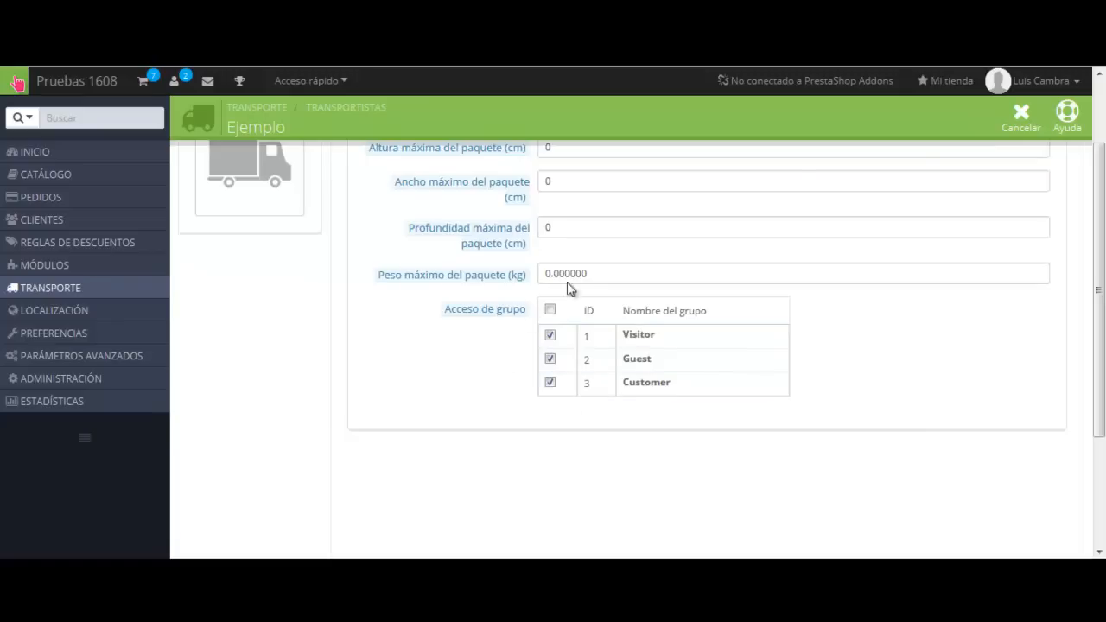
pyautogui.scroll(1, 613, 354)
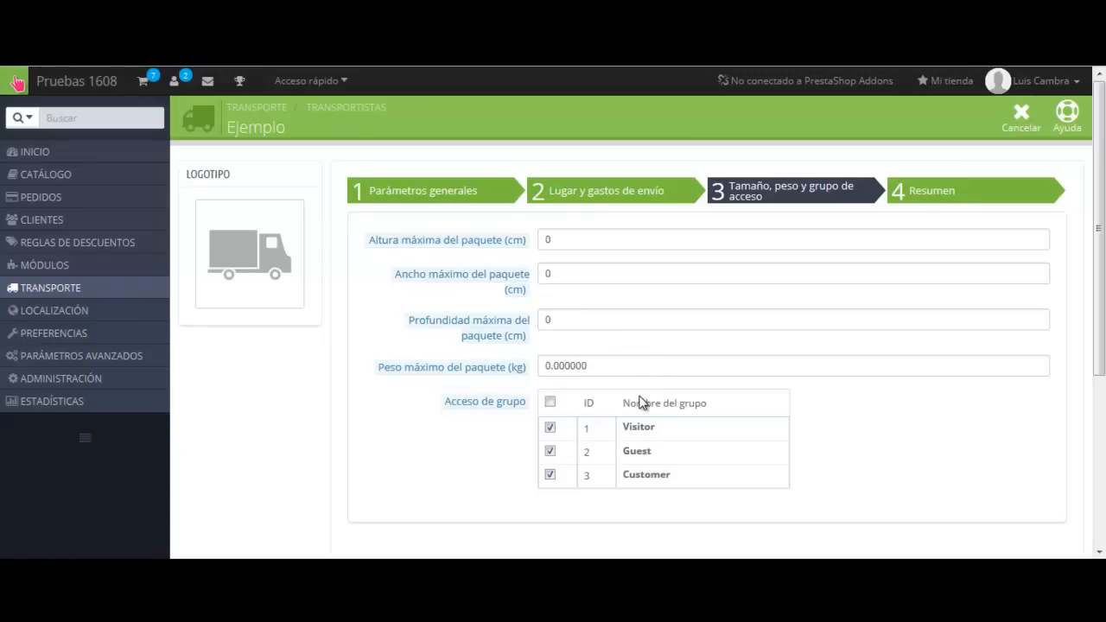
pyautogui.scroll(-1, 639, 403)
pyautogui.scroll(-5, 638, 397)
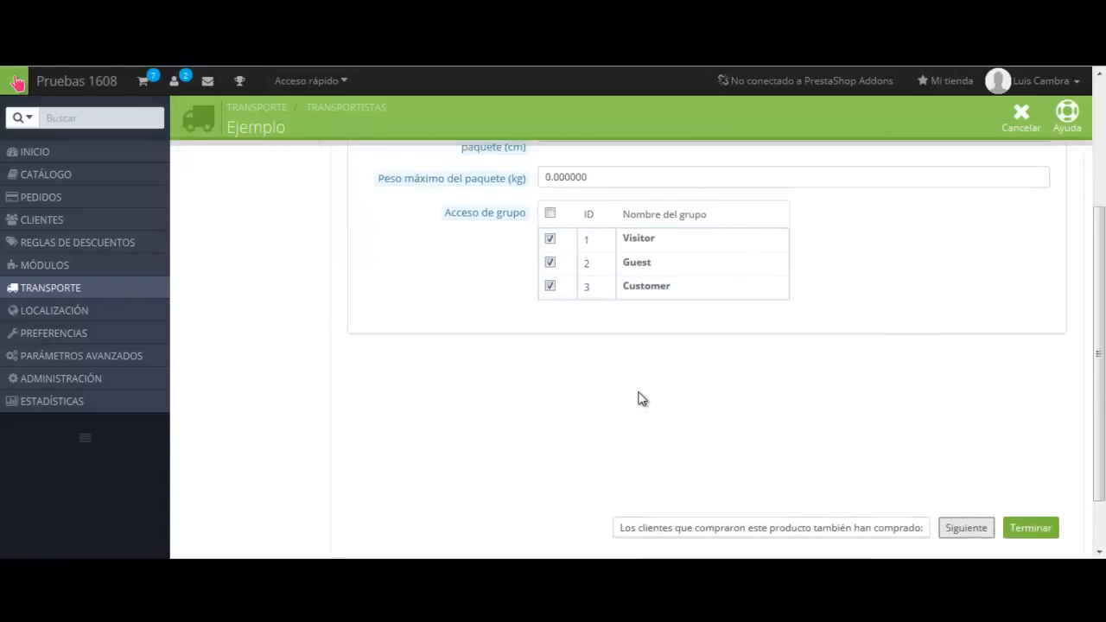
# Step: Continue to the carrier's summary, check its delivery zones and customer groups, and finish the carrier update
pyautogui.click(965, 467)
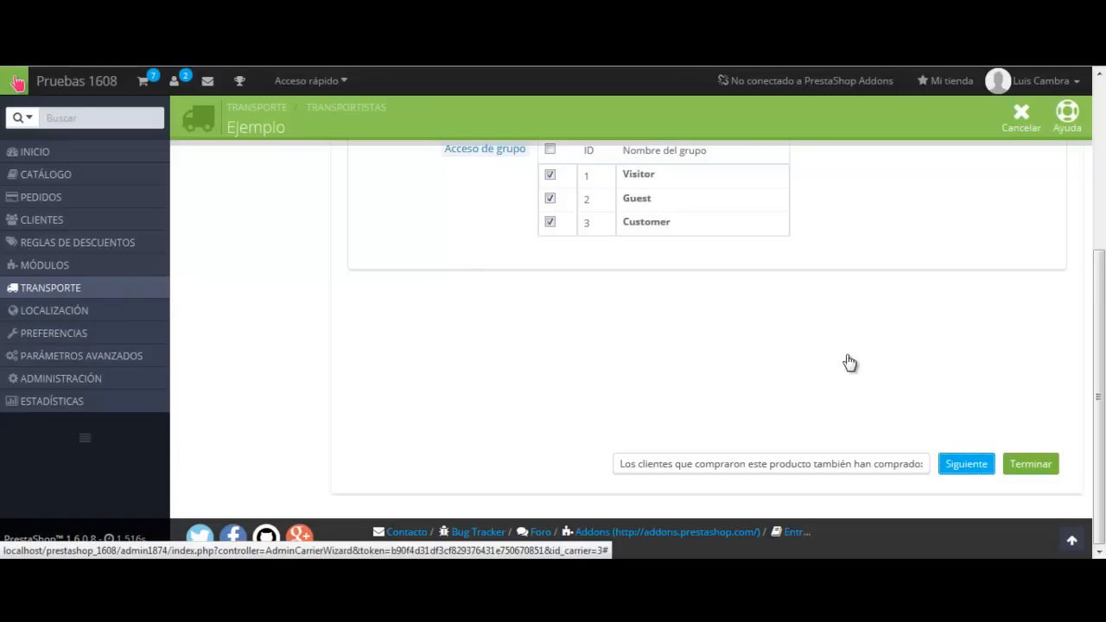
pyautogui.scroll(2, 749, 338)
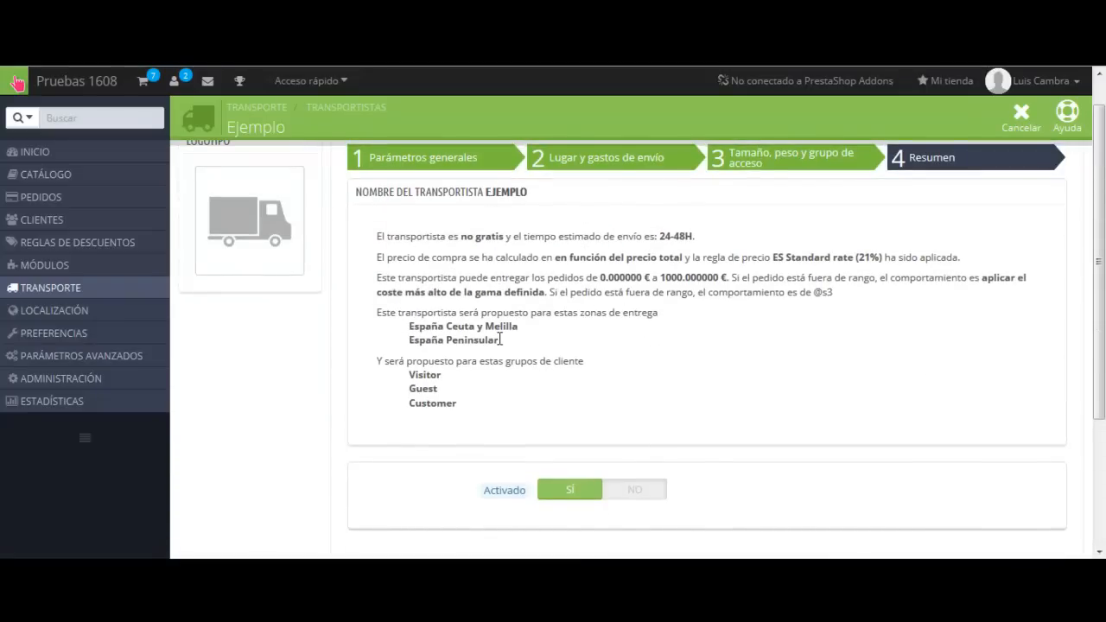
pyautogui.scroll(-4, 498, 350)
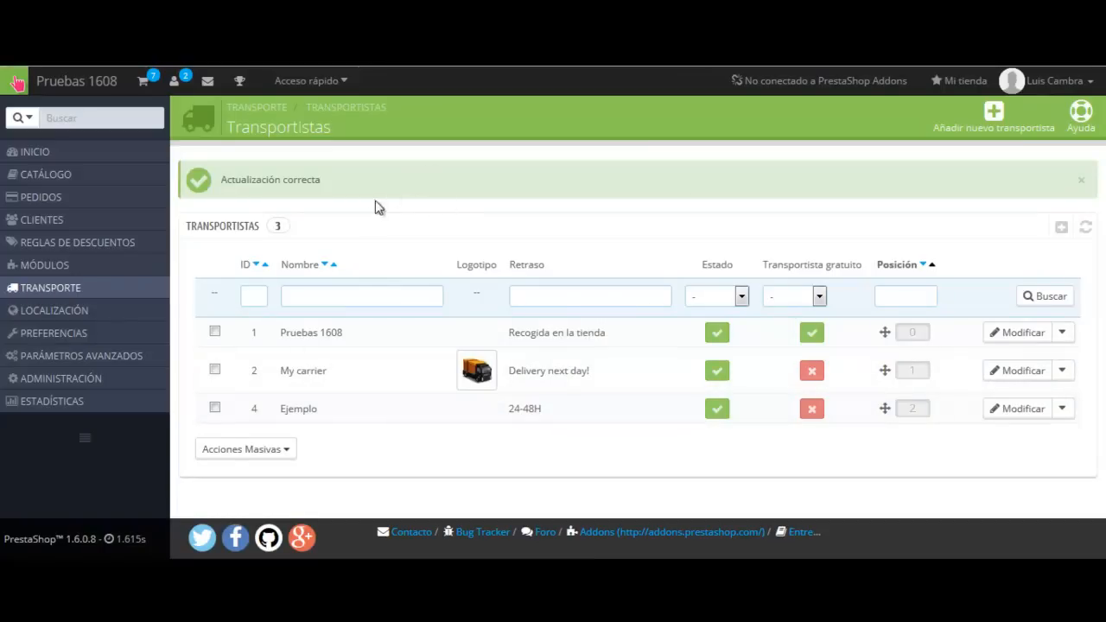
# Step: Open the shipping preferences and set the handling charge (Gastos de mantenimiento) to 2 € excluding VAT
pyautogui.moveTo(127, 291)
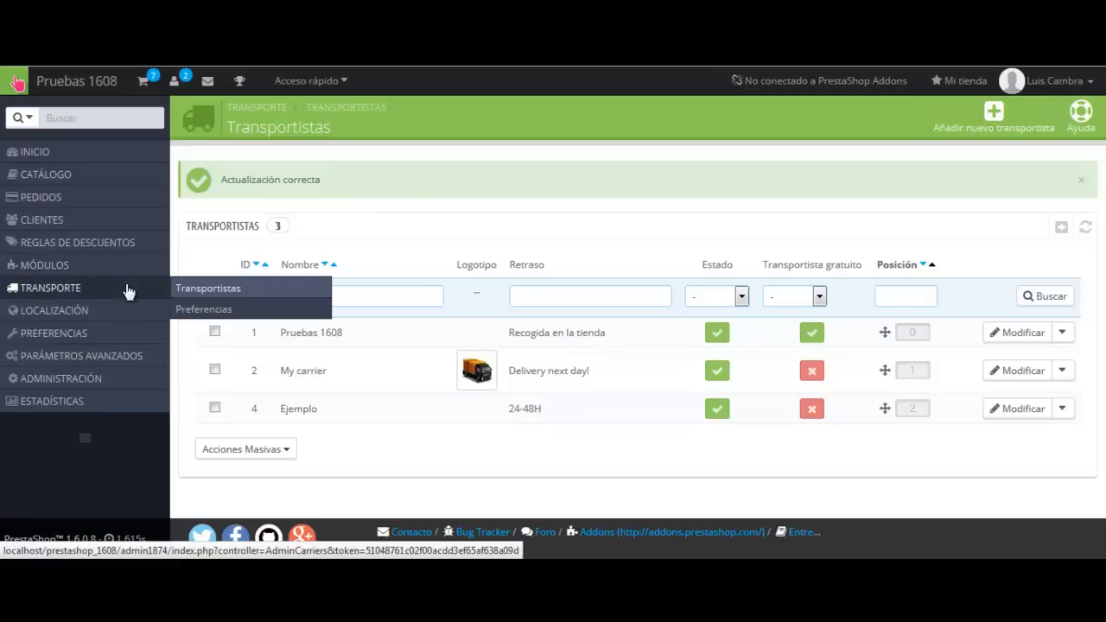
pyautogui.click(220, 311)
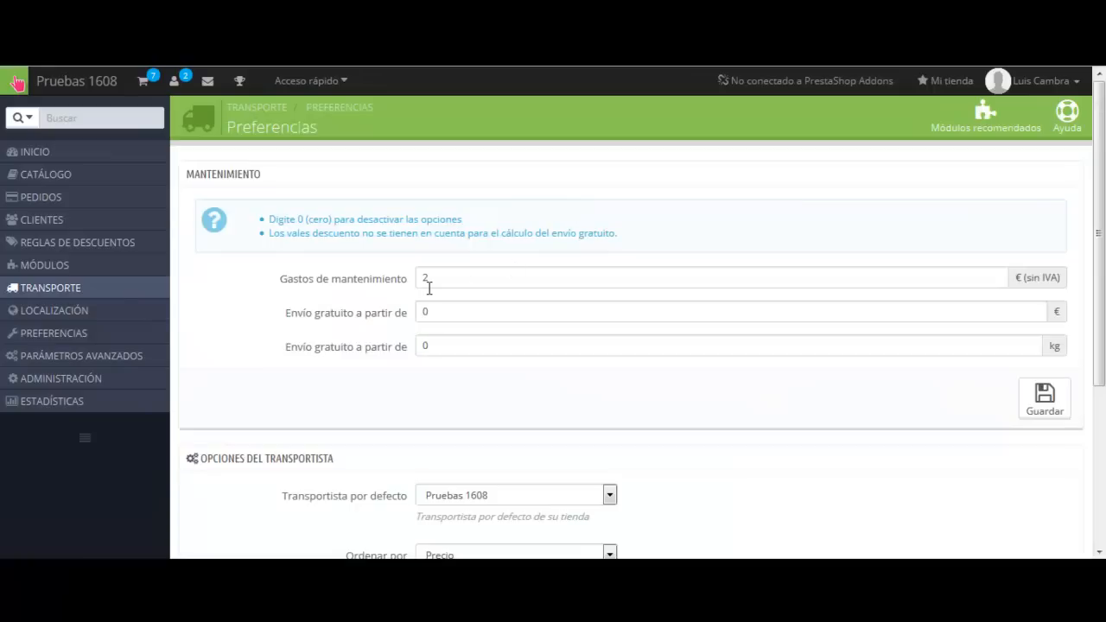
pyautogui.click(421, 279)
pyautogui.doubleClick(423, 275)
pyautogui.press('BackSpace')
pyautogui.write('2')
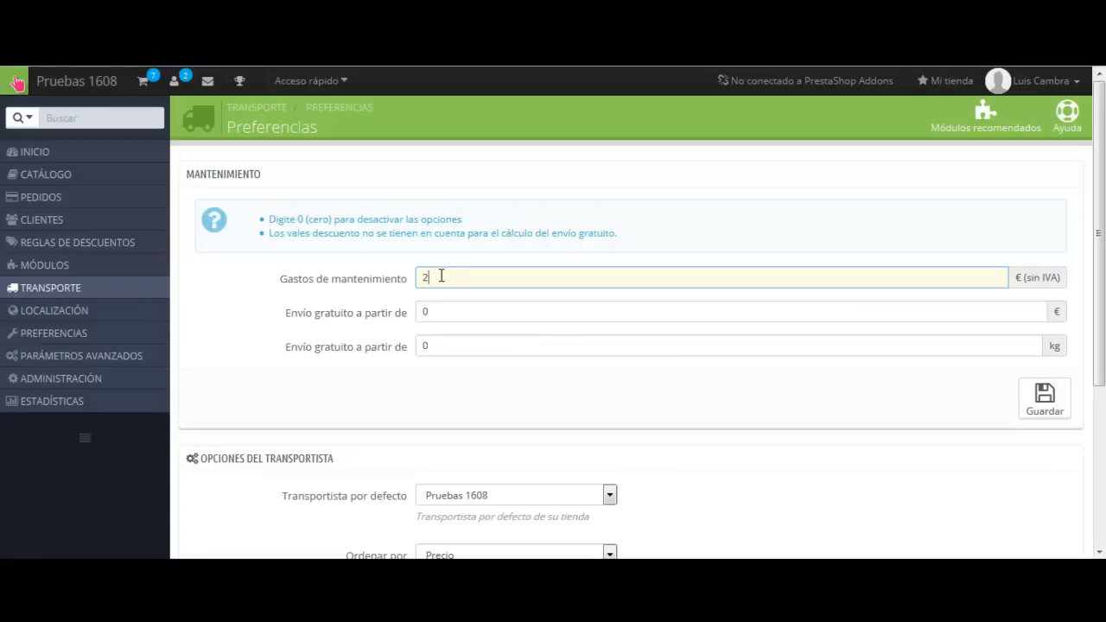
# Step: Examine the free shipping thresholds by order price and by weight in the shipping preferences
pyautogui.click(434, 344)
pyautogui.click(438, 311)
pyautogui.click(438, 346)
pyautogui.click(439, 311)
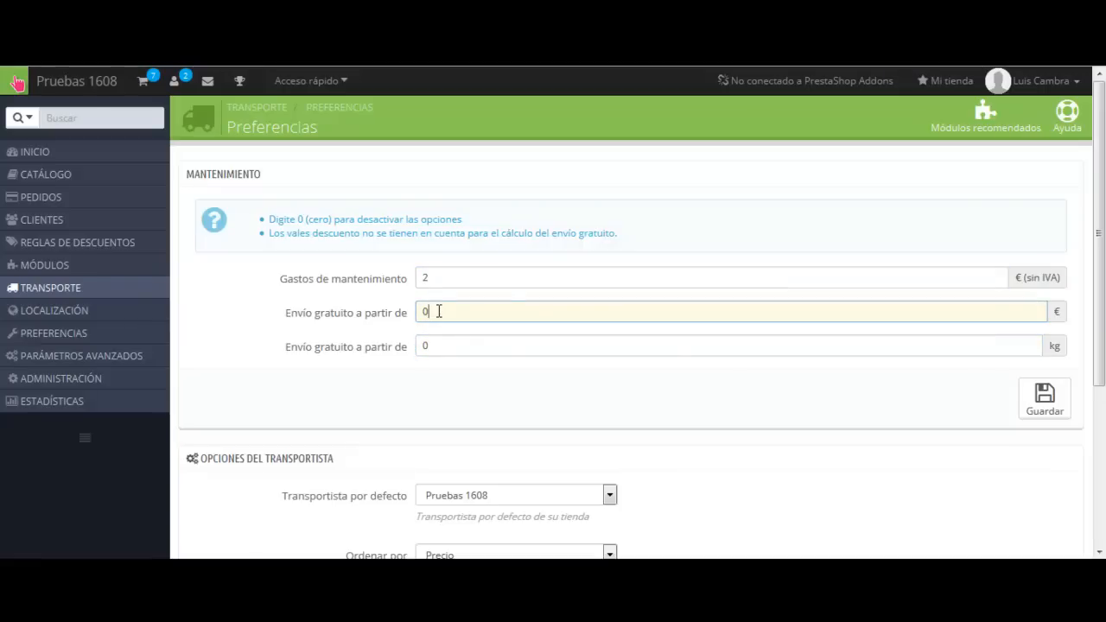
pyautogui.click(431, 346)
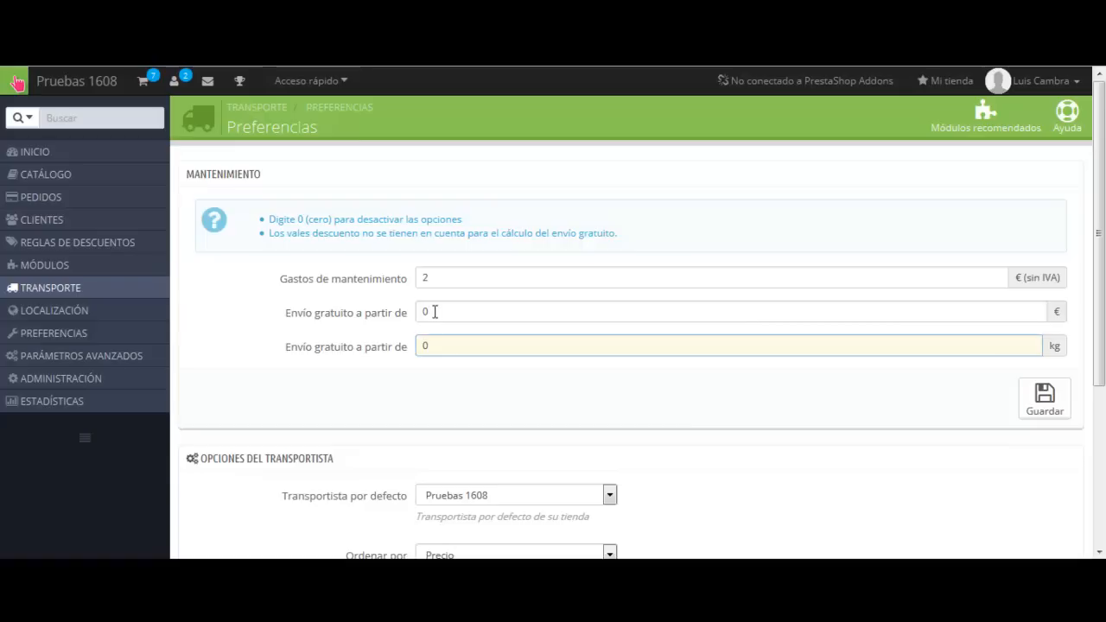
pyautogui.click(435, 307)
pyautogui.click(434, 346)
pyautogui.click(439, 312)
pyautogui.click(439, 346)
pyautogui.click(443, 312)
pyautogui.click(445, 344)
pyautogui.click(447, 313)
pyautogui.click(447, 344)
pyautogui.click(438, 384)
# Step: Set the store's default carrier to Ejemplo in the carrier options
pyautogui.scroll(-2, 438, 384)
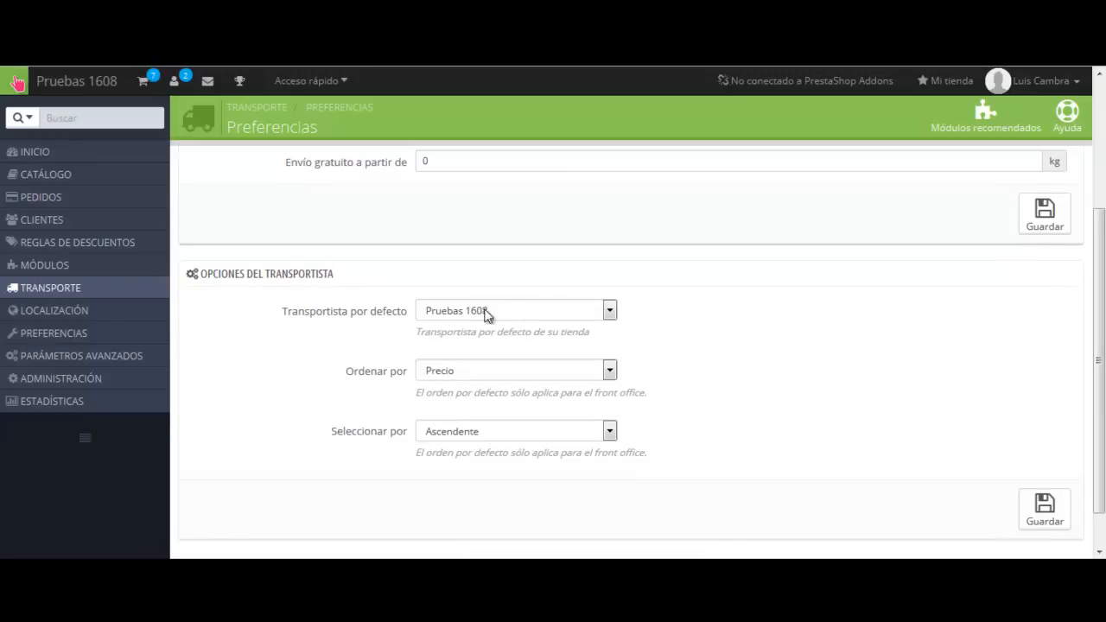
pyautogui.click(611, 314)
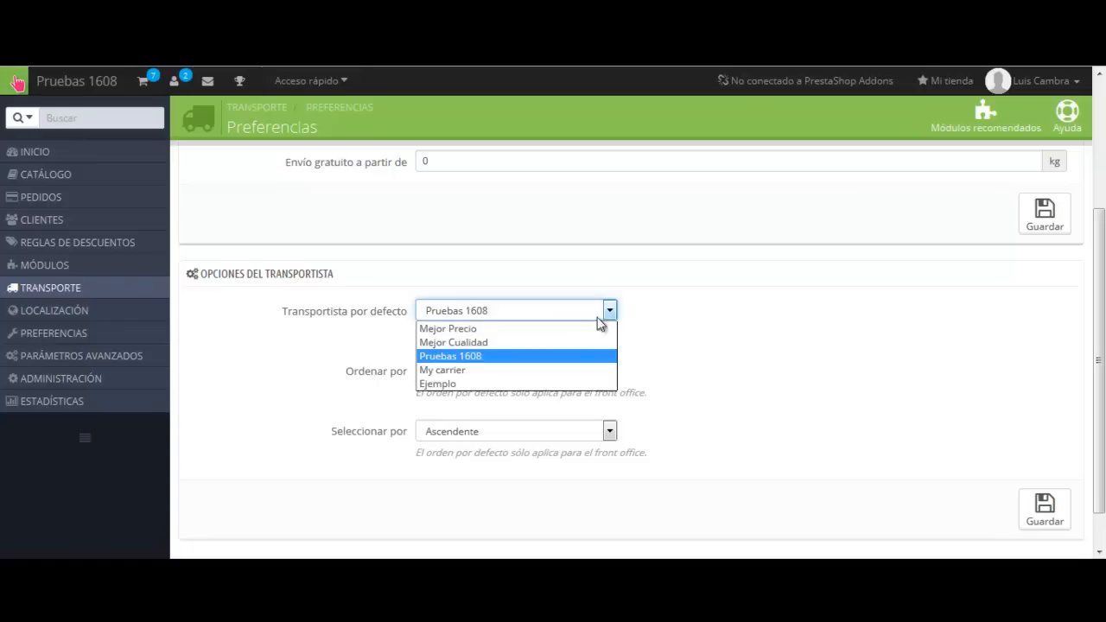
pyautogui.click(451, 384)
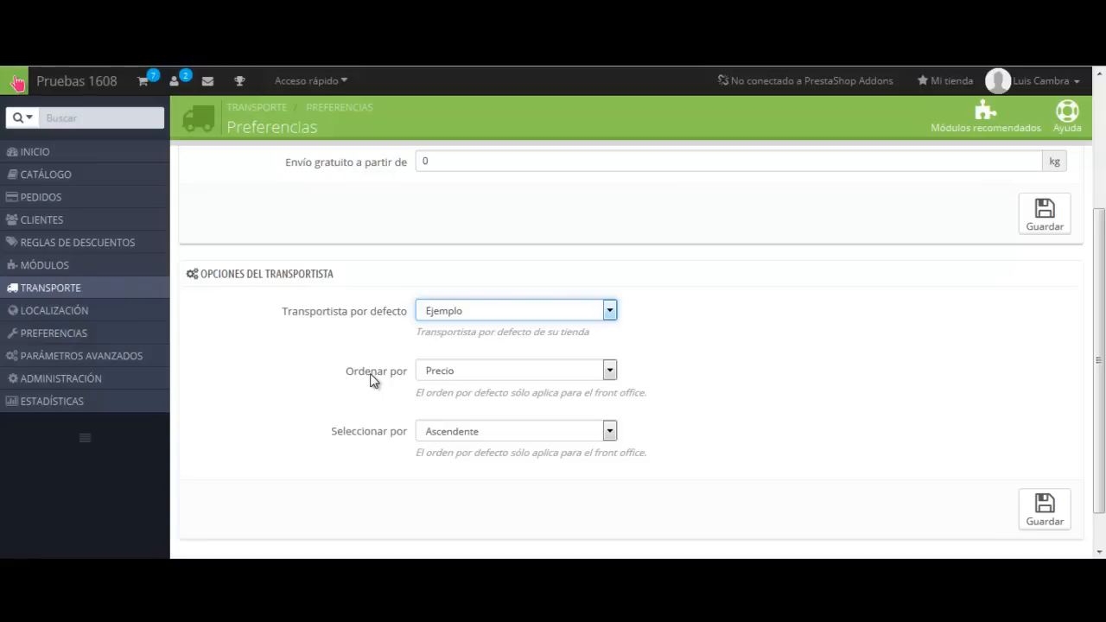
# Step: Check the carrier ordering choices, keep ordering by Precio, and save the carrier options
pyautogui.click(539, 373)
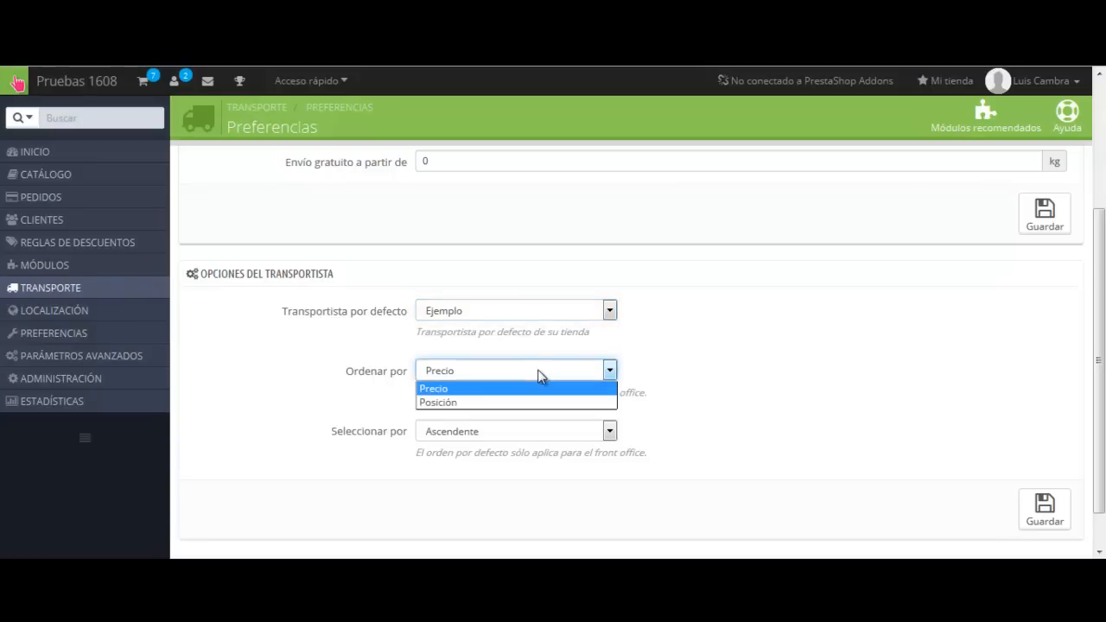
pyautogui.click(540, 374)
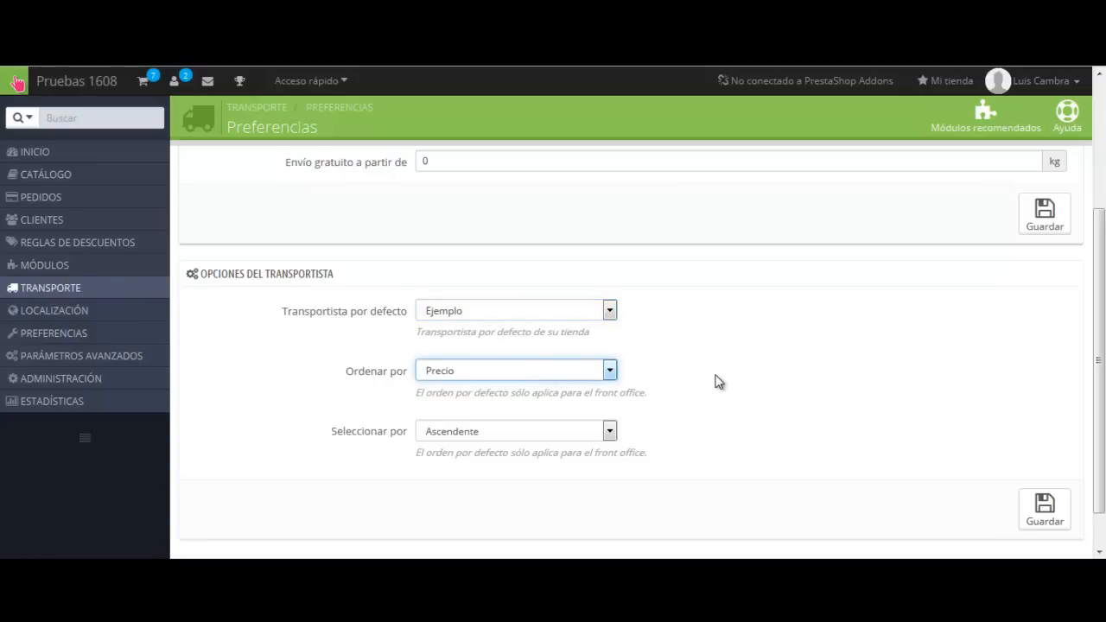
pyautogui.scroll(-1, 717, 381)
pyautogui.scroll(3, 899, 404)
pyautogui.scroll(-3, 889, 404)
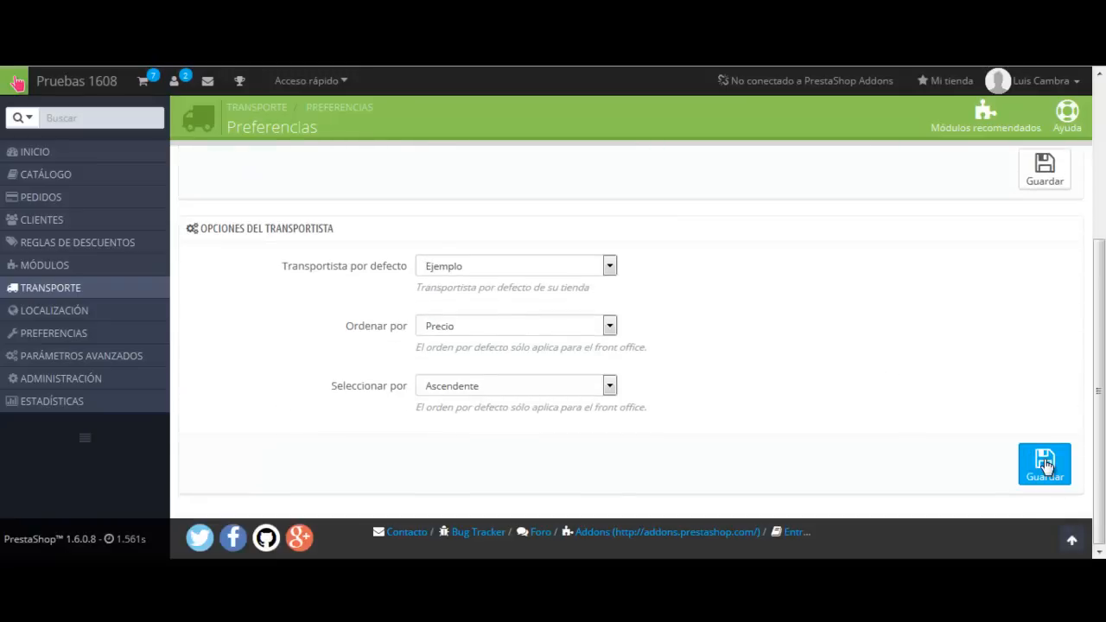
pyautogui.click(1045, 464)
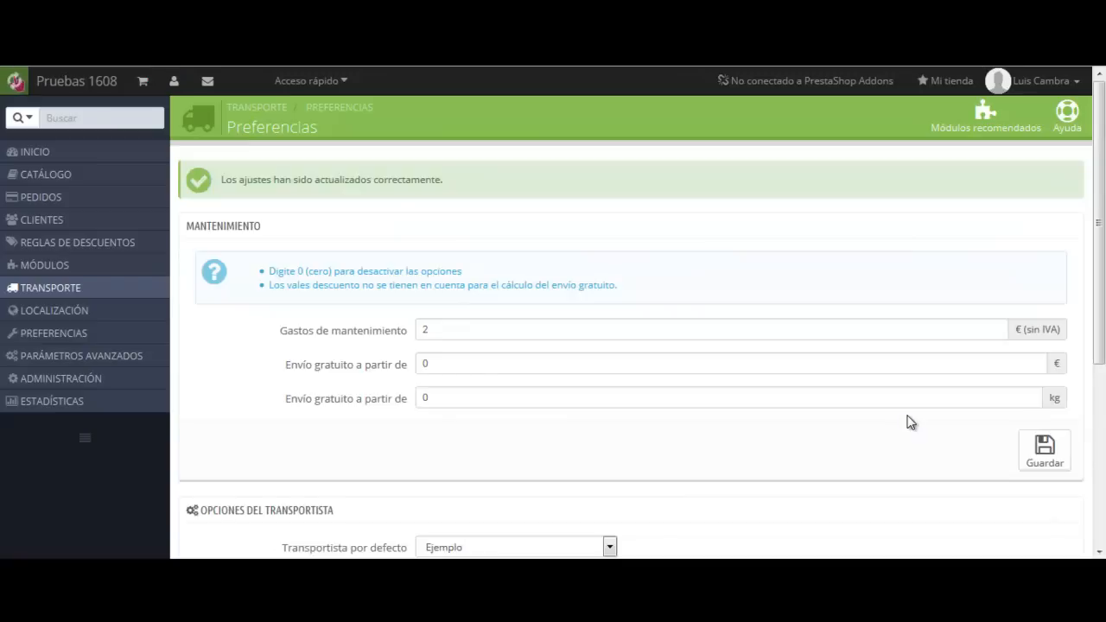